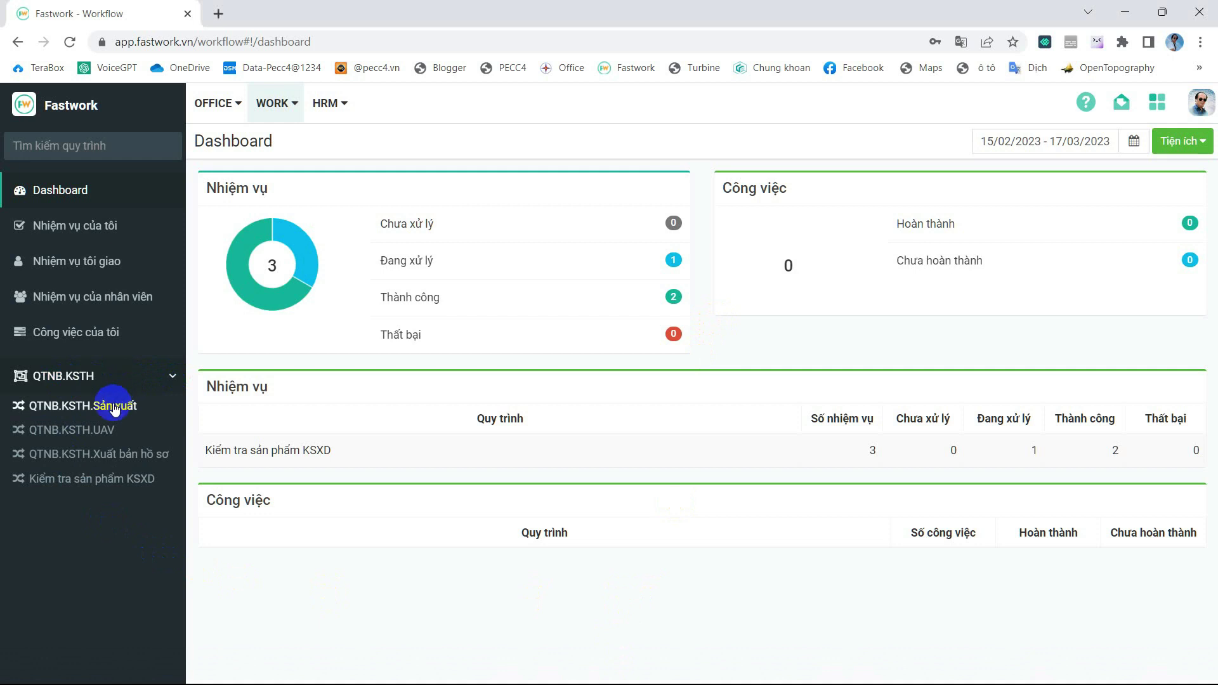
# Open the settings of the Kiểm tra sản phẩm KSXD process.
pyautogui.click(107, 481)
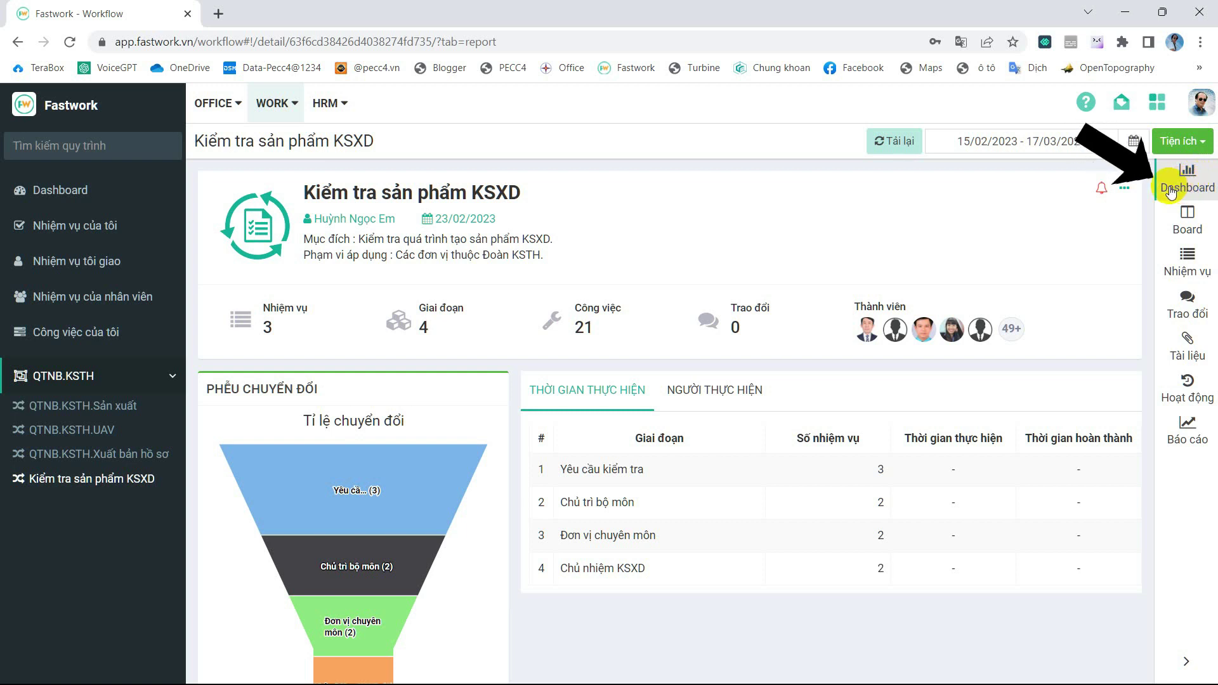
pyautogui.click(1125, 189)
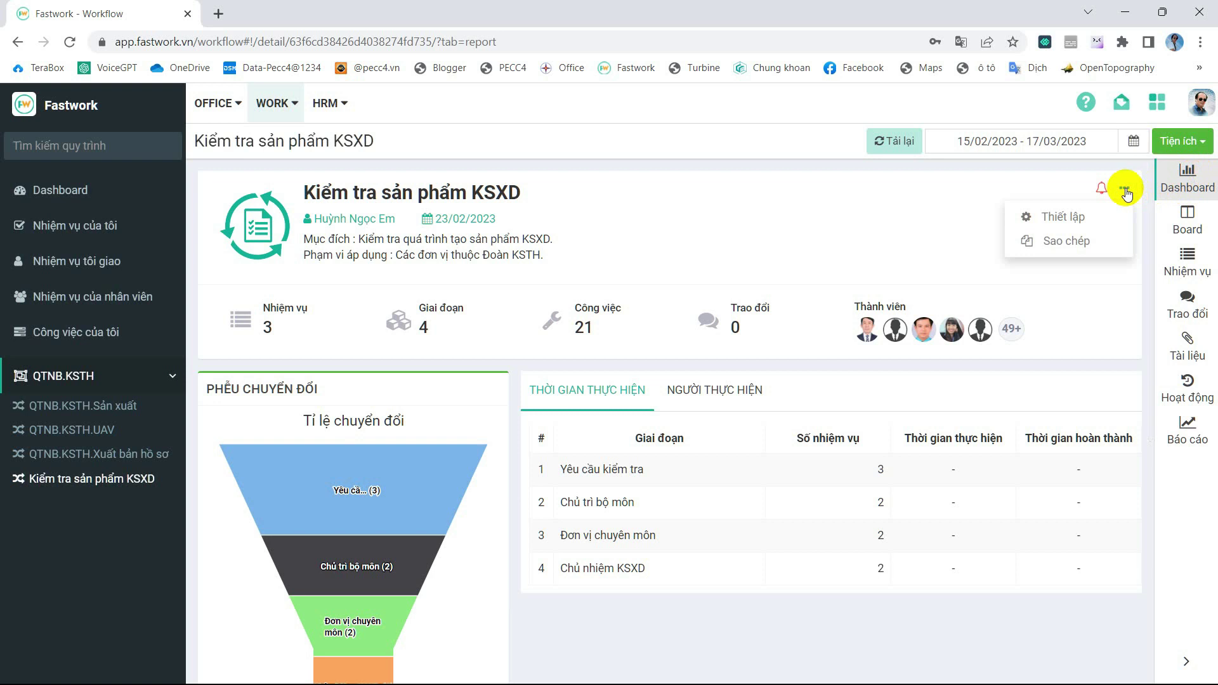
pyautogui.click(1062, 218)
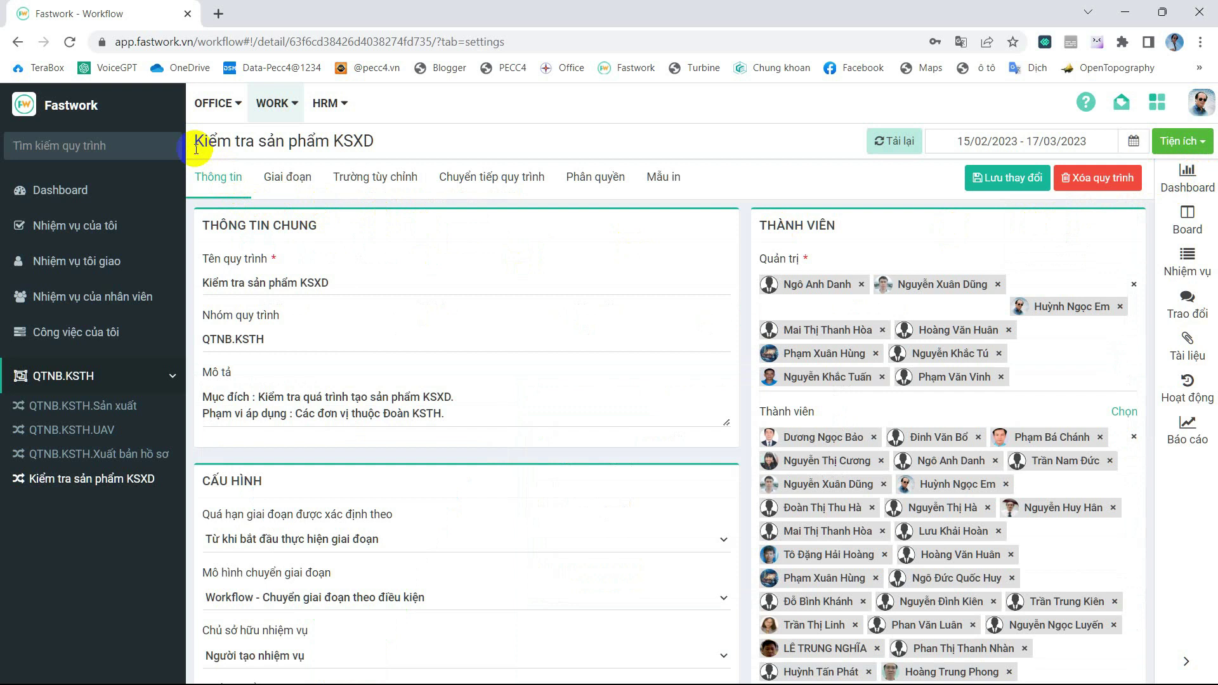
# Examine the process's general information and its configuration options, including the stage overdue rule and stage transition model.
pyautogui.moveTo(194, 146); pyautogui.dragTo(386, 147)
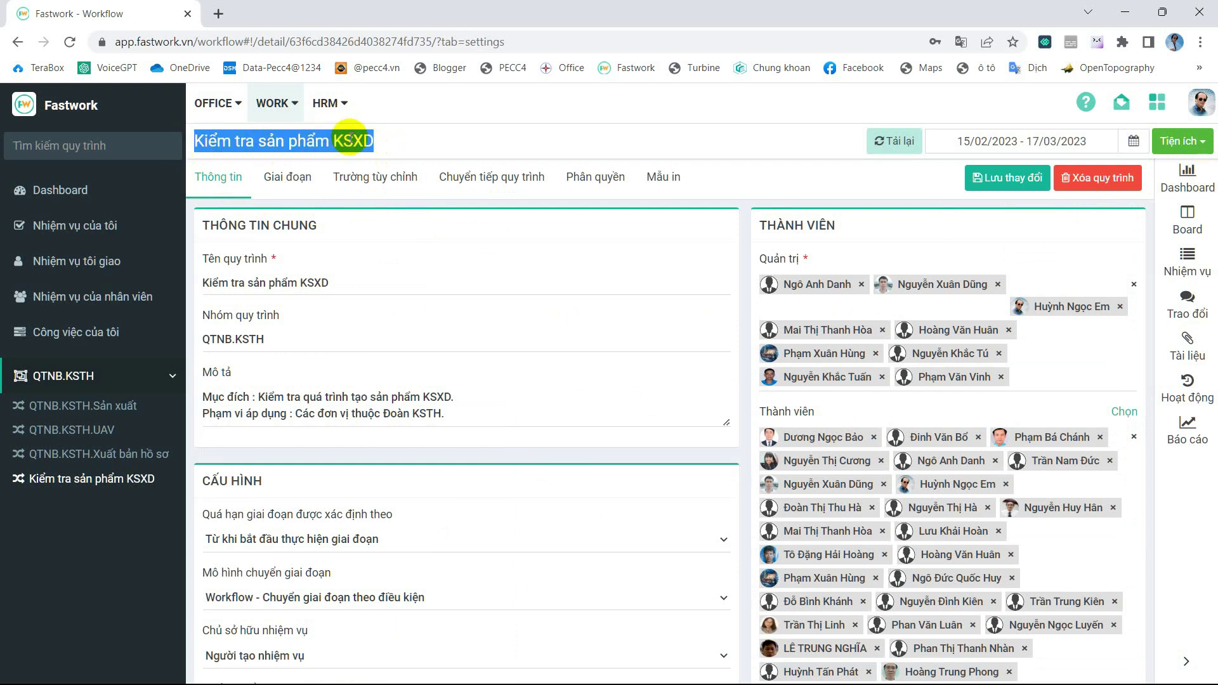
pyautogui.click(224, 188)
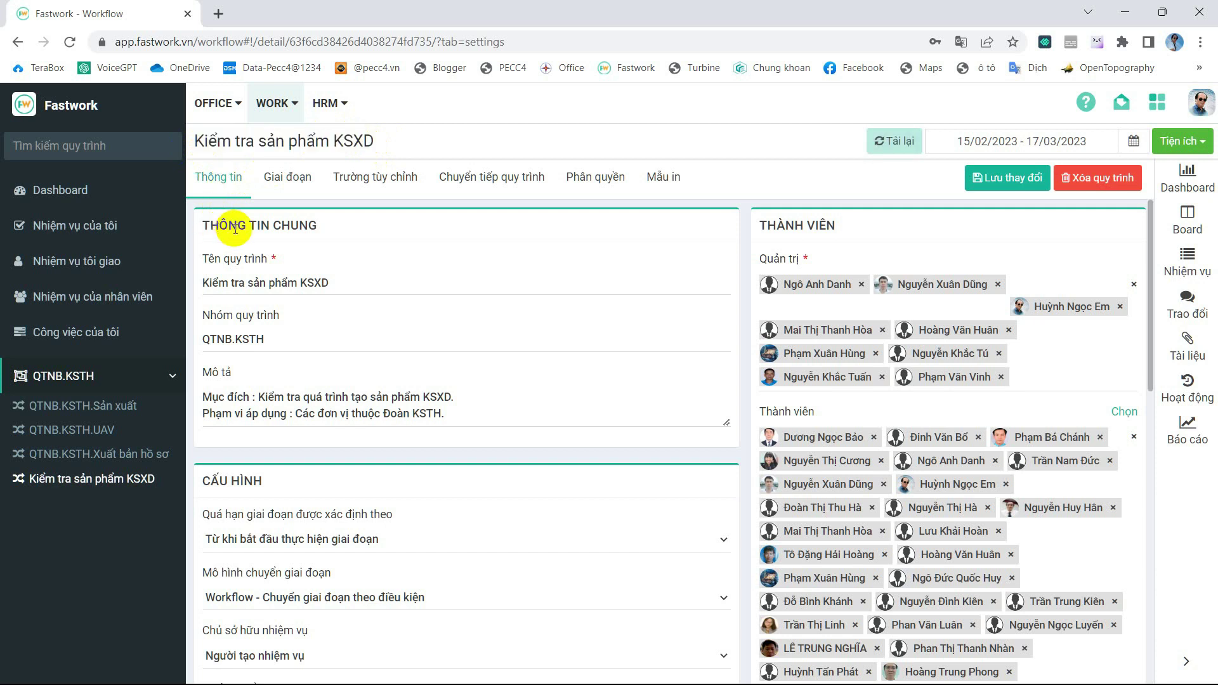
pyautogui.click(227, 287)
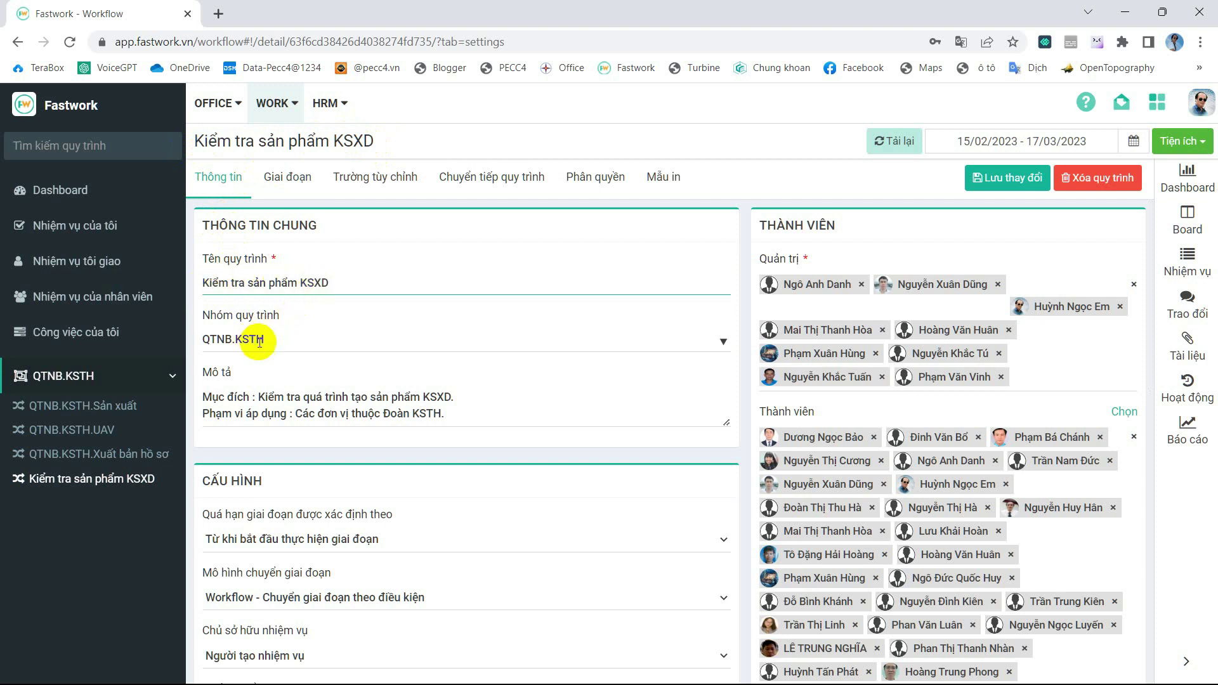
pyautogui.scroll(-2, 284, 341)
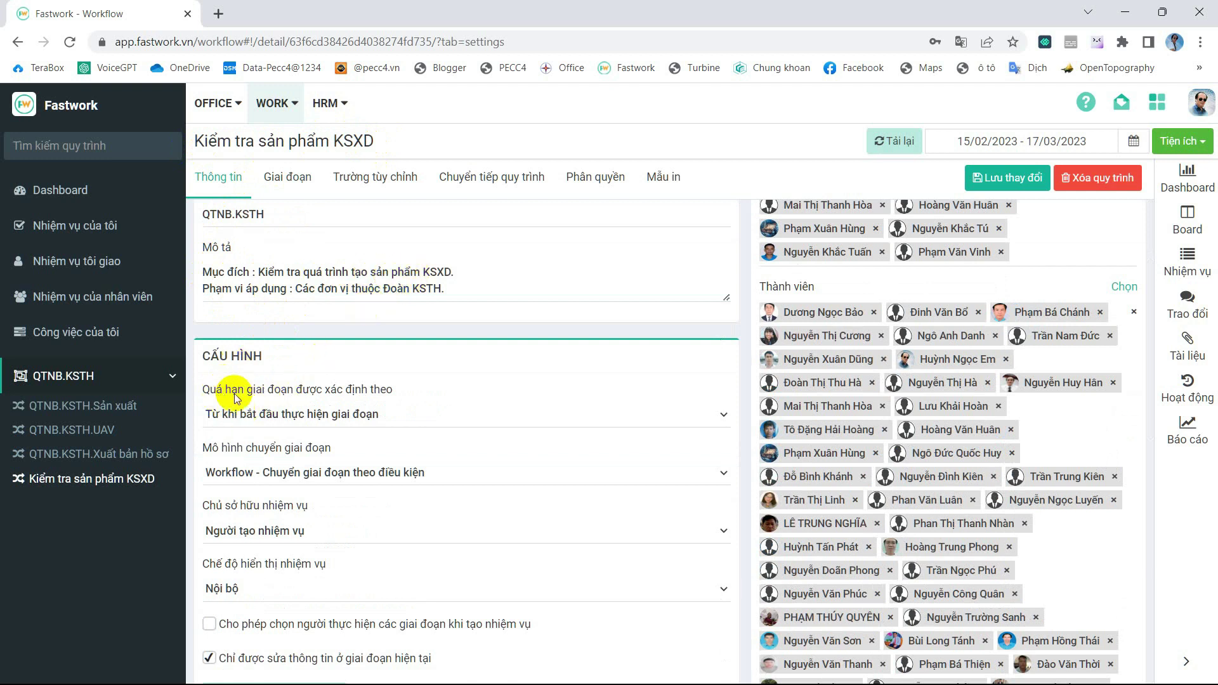
pyautogui.click(729, 418)
pyautogui.click(721, 418)
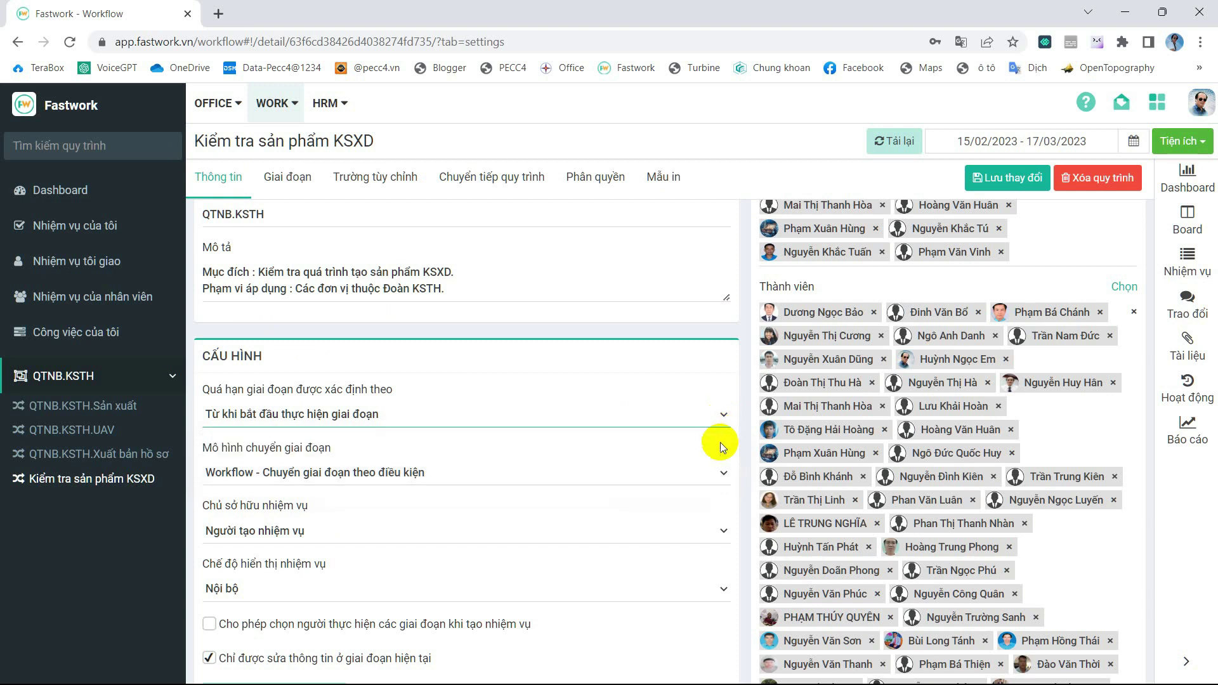
pyautogui.click(722, 473)
pyautogui.click(722, 473)
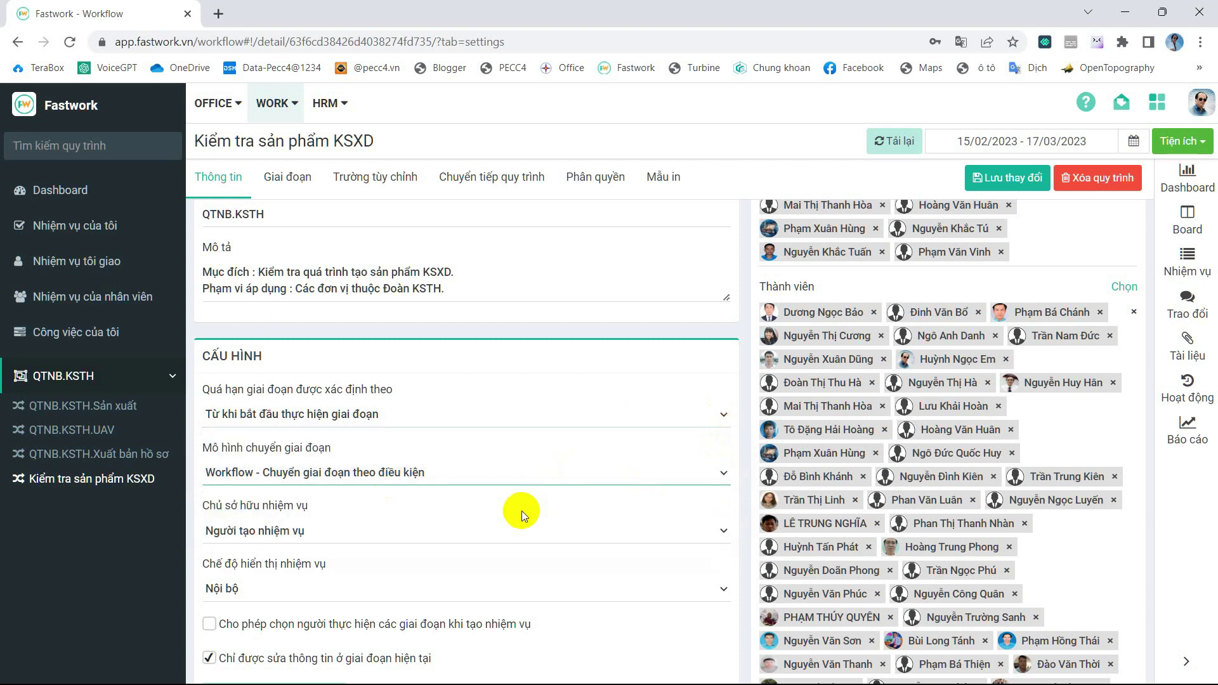
pyautogui.scroll(-4, 521, 519)
pyautogui.scroll(6, 521, 519)
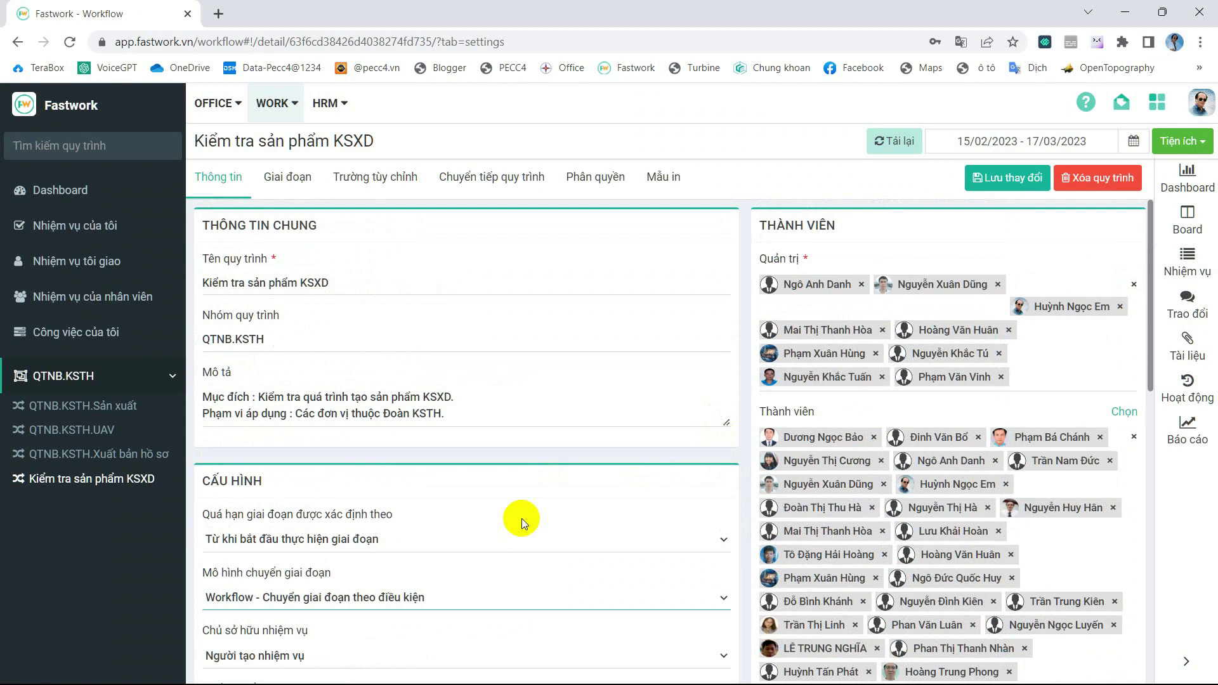
# Review the process's administrators, members, followers and notification recipients, as well as its list of failure reasons.
pyautogui.click(1051, 353)
pyautogui.click(1050, 353)
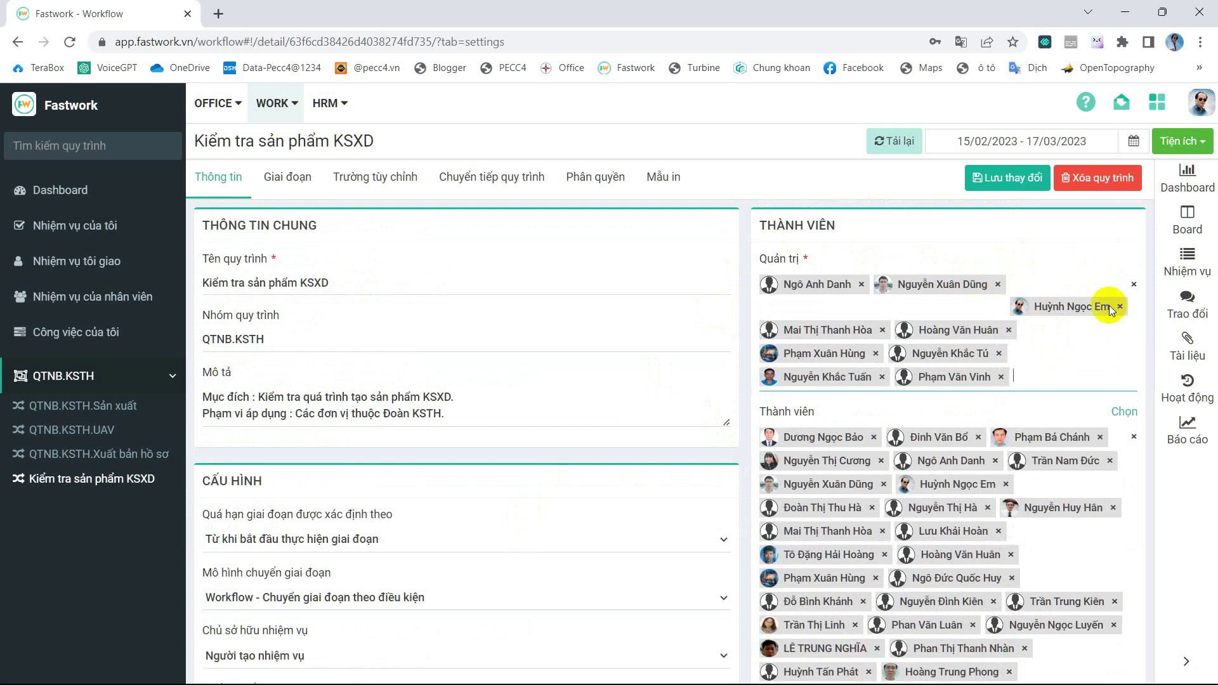
pyautogui.scroll(-2, 1075, 347)
pyautogui.scroll(-10, 1075, 347)
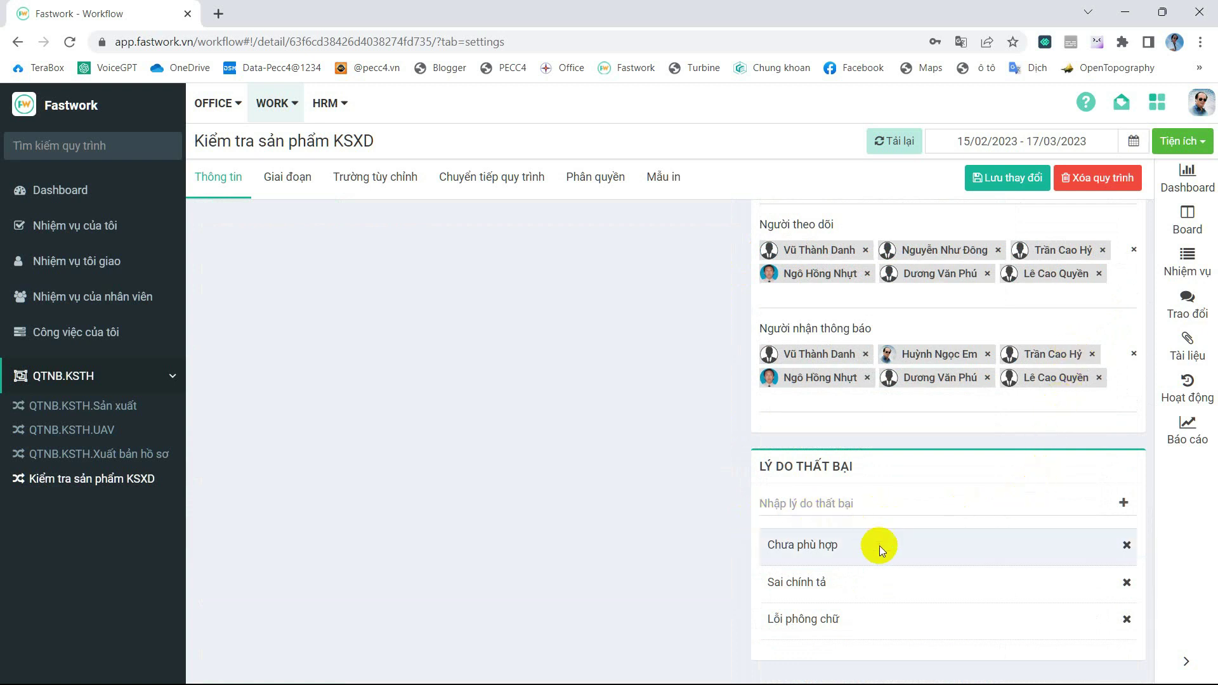
pyautogui.scroll(2, 1003, 537)
pyautogui.scroll(10, 1003, 538)
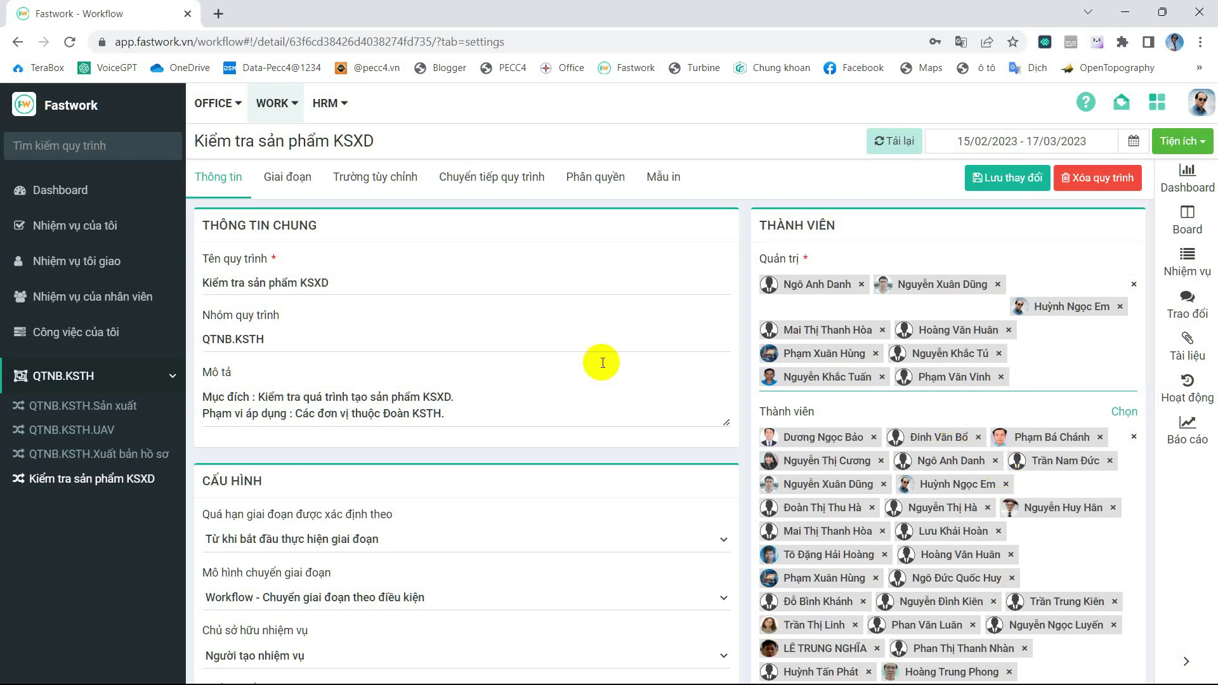
# Examine the process's stage list and the information form of the Yêu cầu kiểm tra stage through to its task list.
pyautogui.click(283, 181)
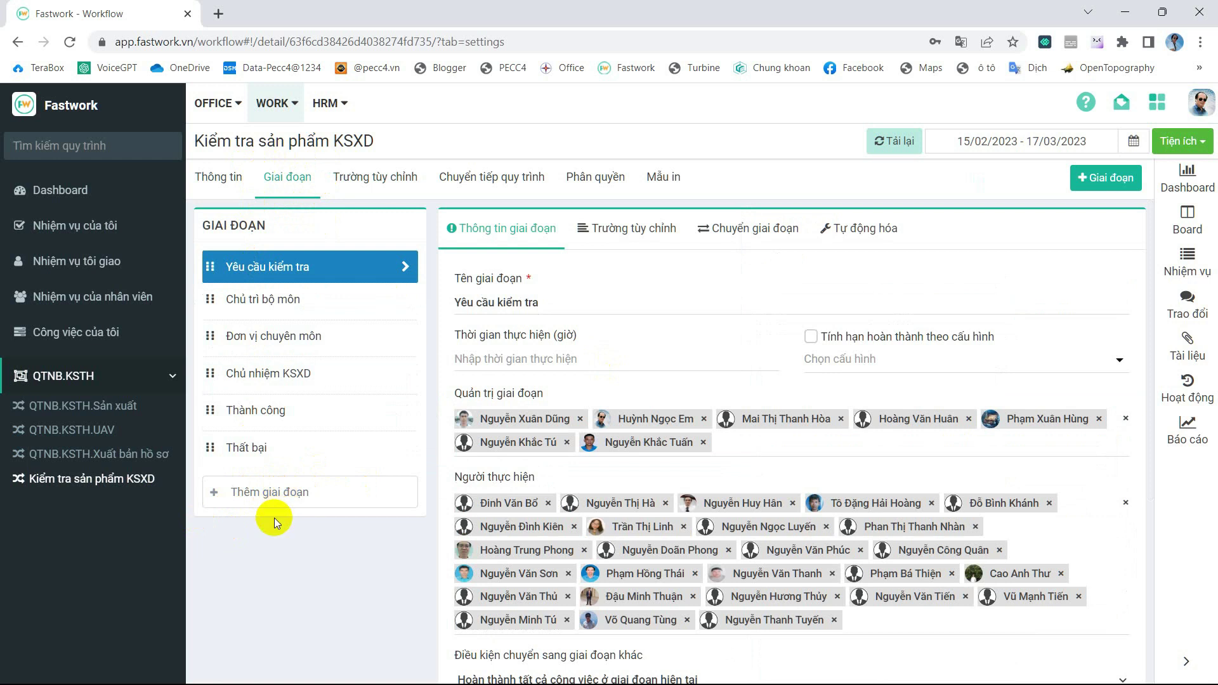
pyautogui.scroll(-5, 885, 541)
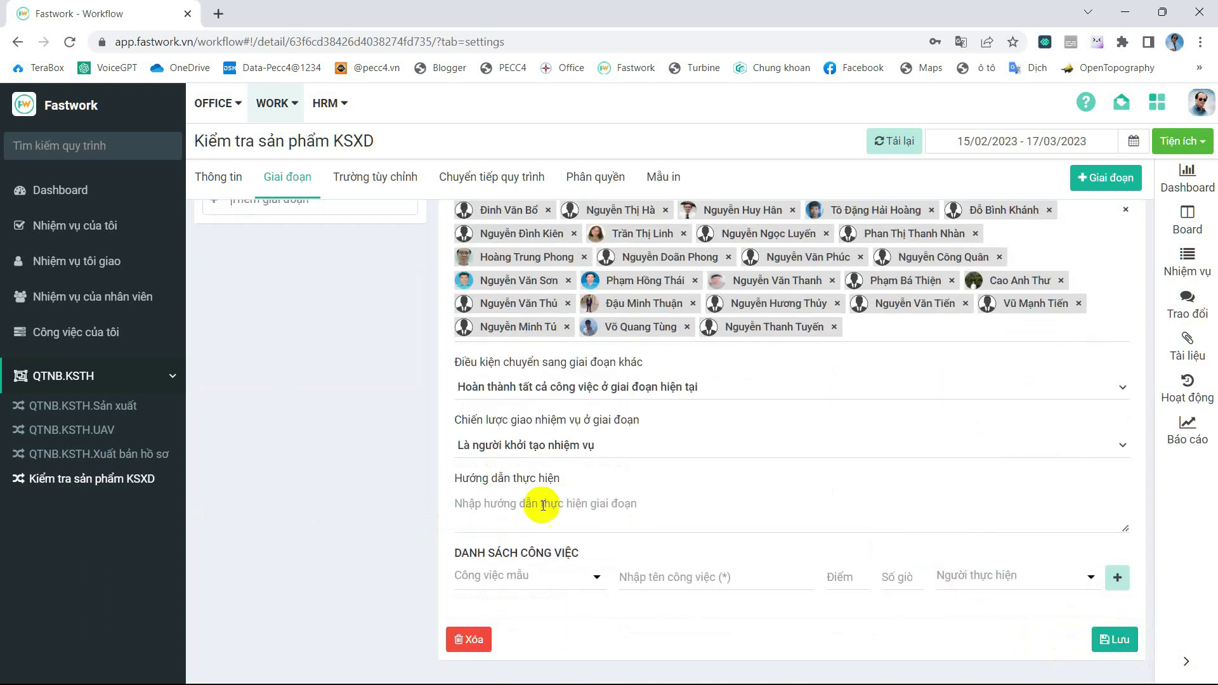
pyautogui.scroll(2, 368, 454)
pyautogui.scroll(3, 368, 454)
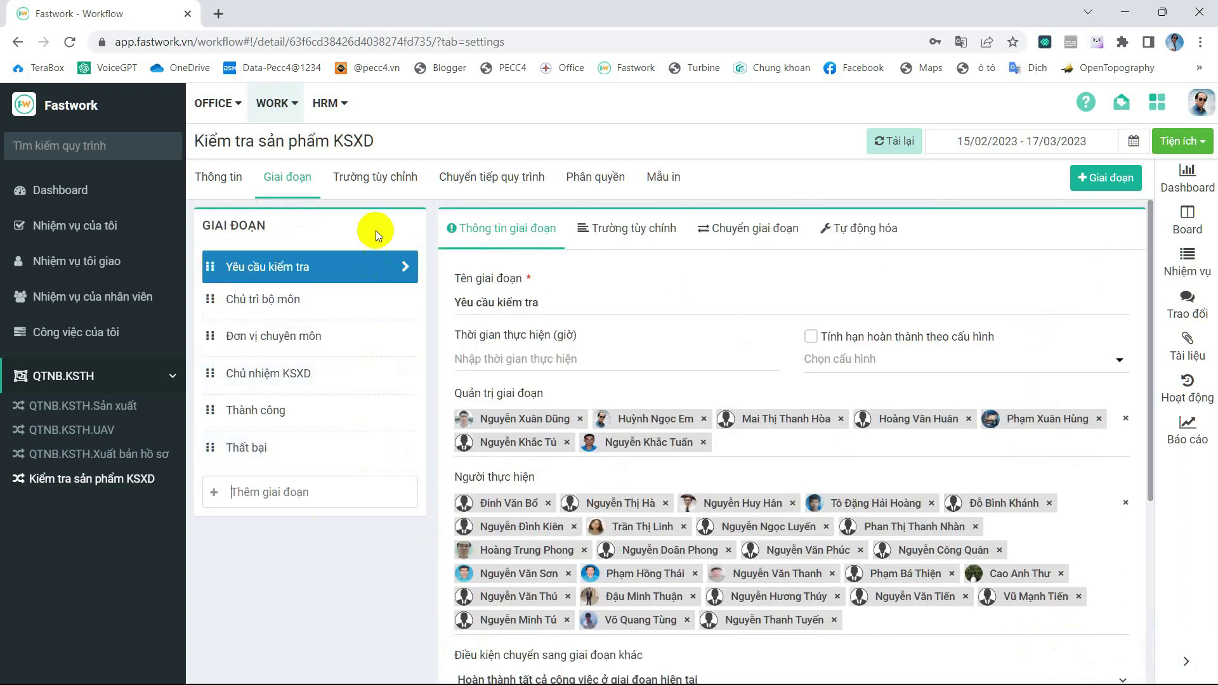
# Compare the custom fields grouped by stage (Trường tùy chỉnh) with the process's stage list.
pyautogui.click(381, 177)
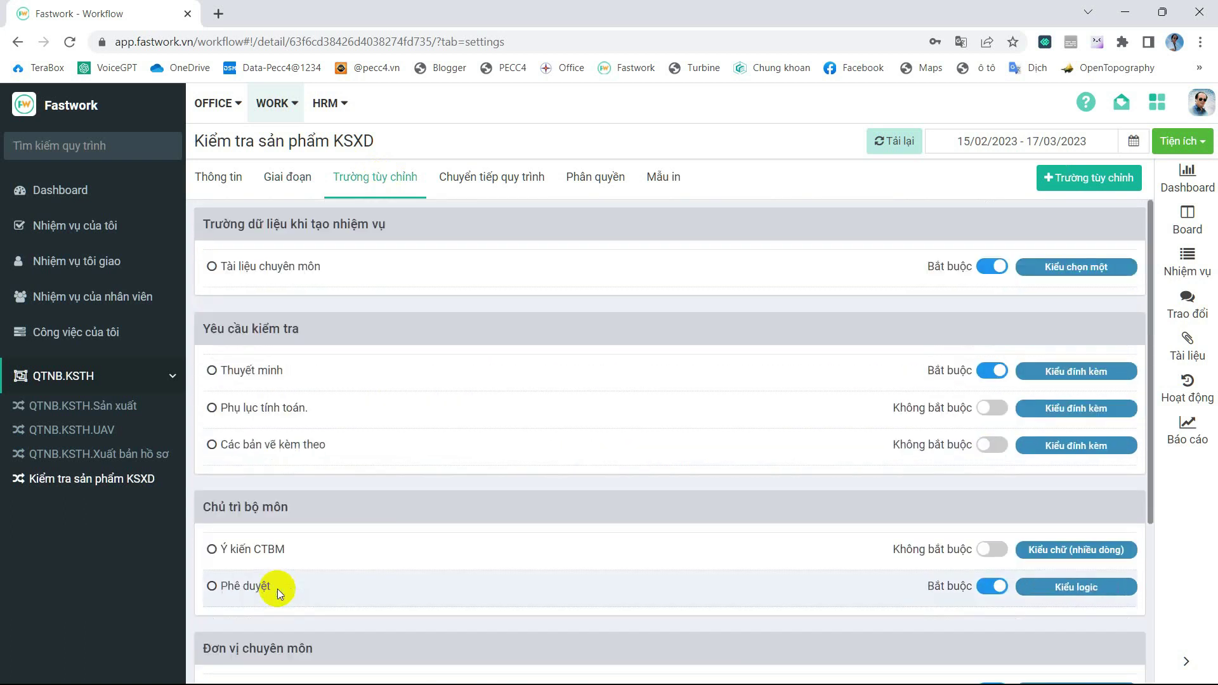
pyautogui.click(288, 179)
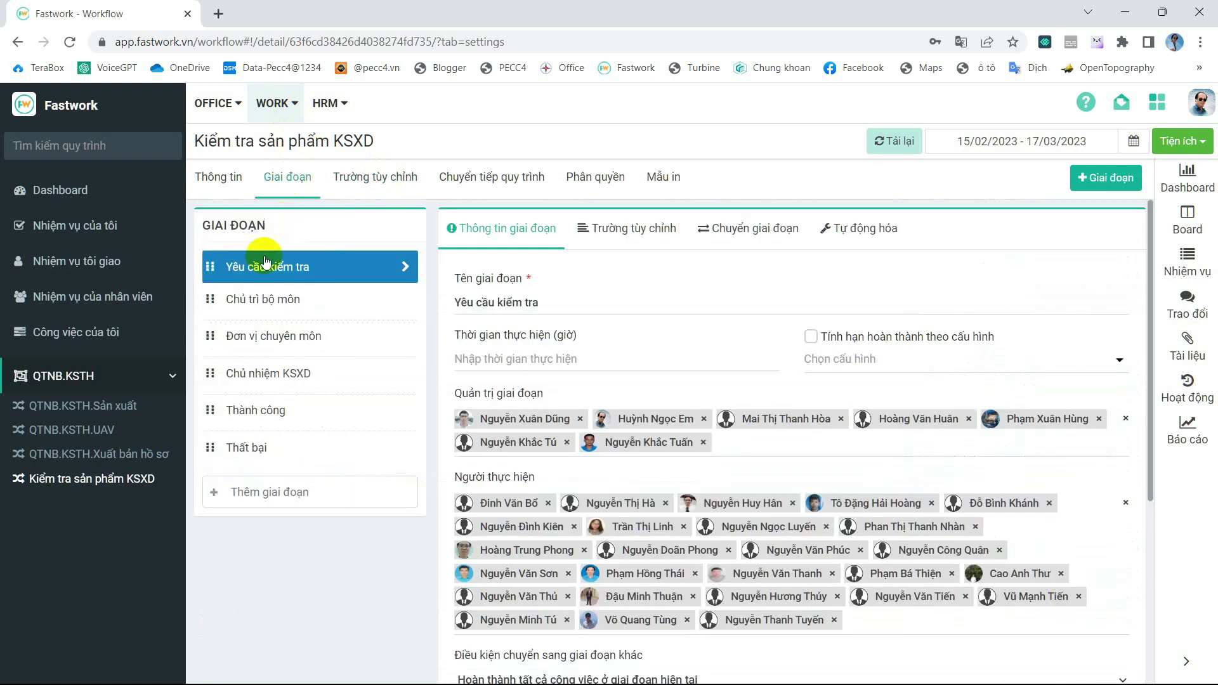
pyautogui.click(341, 177)
# Examine the process forwarding form, including the choices for target process, permitted stage and automatic forwarding.
pyautogui.click(466, 178)
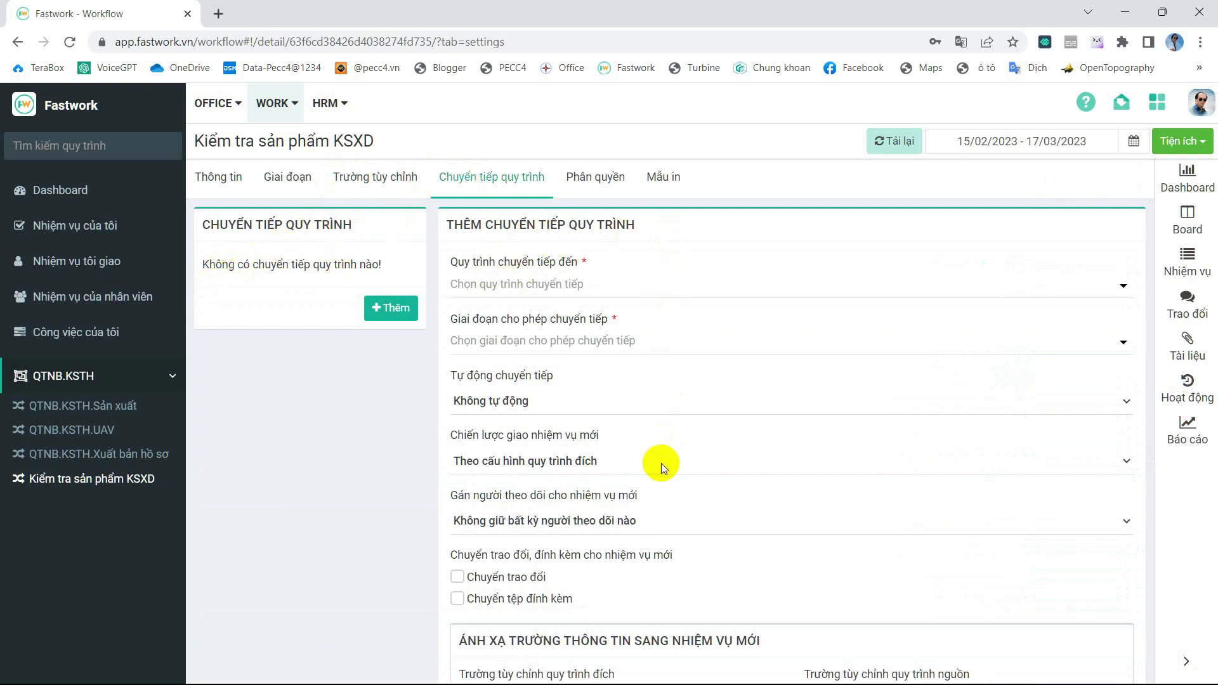
pyautogui.scroll(-6, 661, 463)
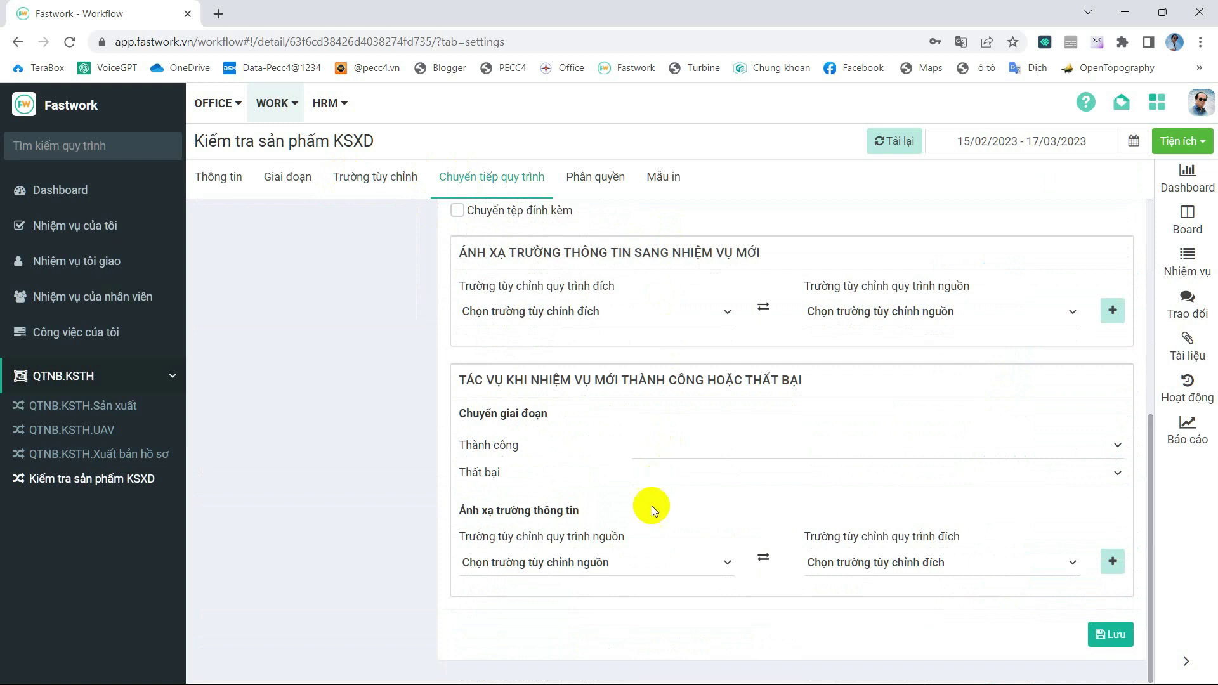
pyautogui.scroll(6, 650, 524)
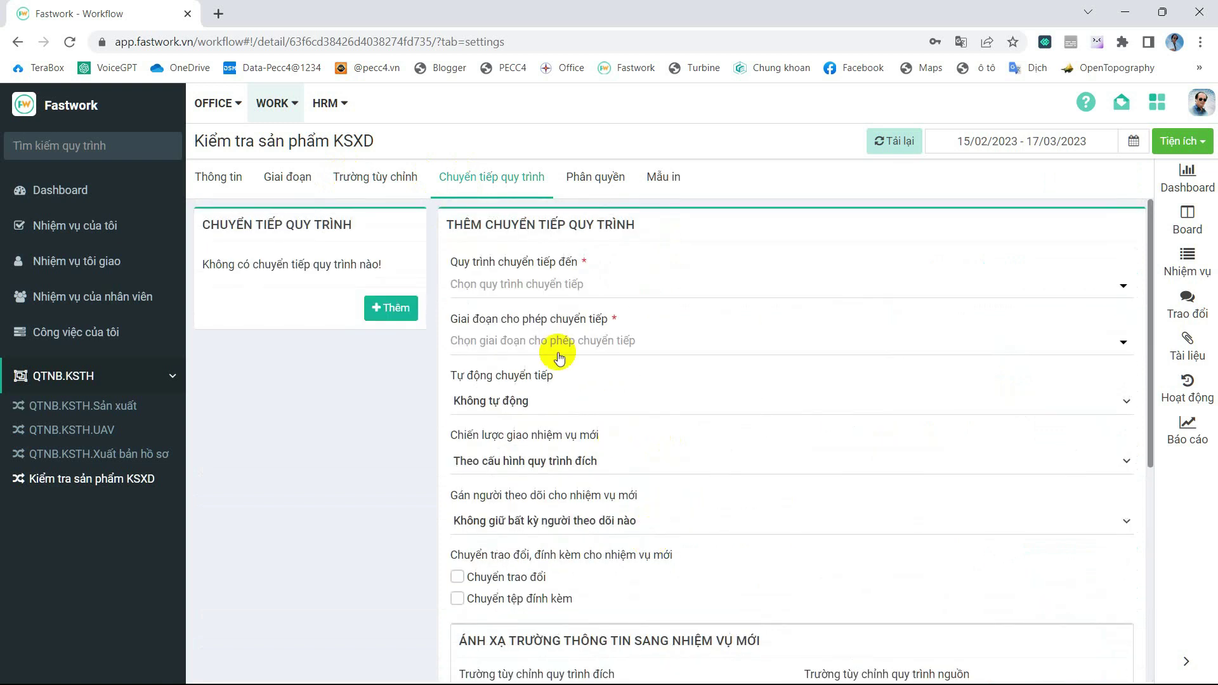
pyautogui.click(1118, 280)
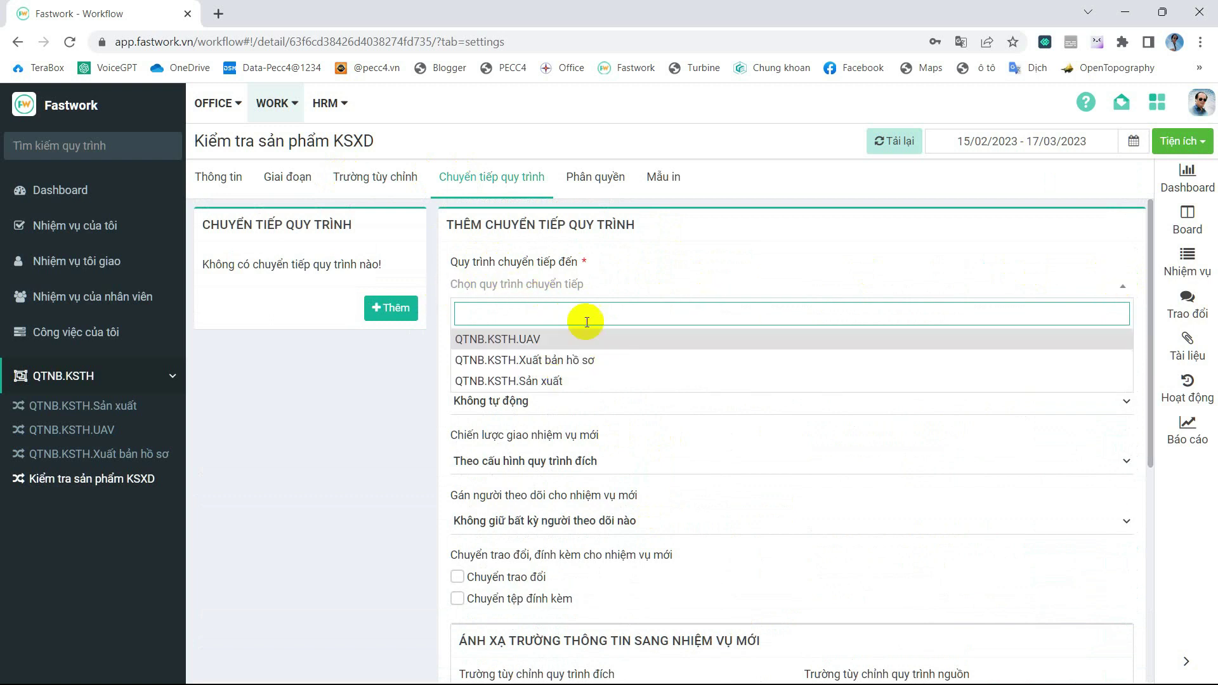
pyautogui.click(592, 290)
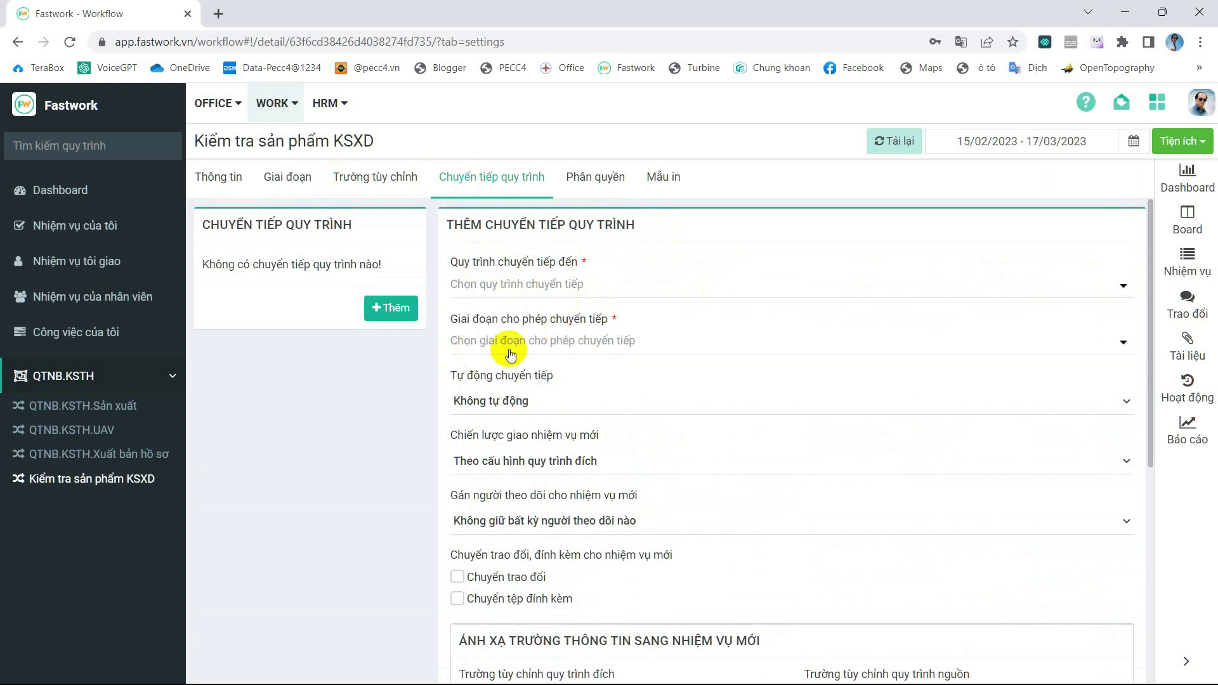
pyautogui.click(1115, 348)
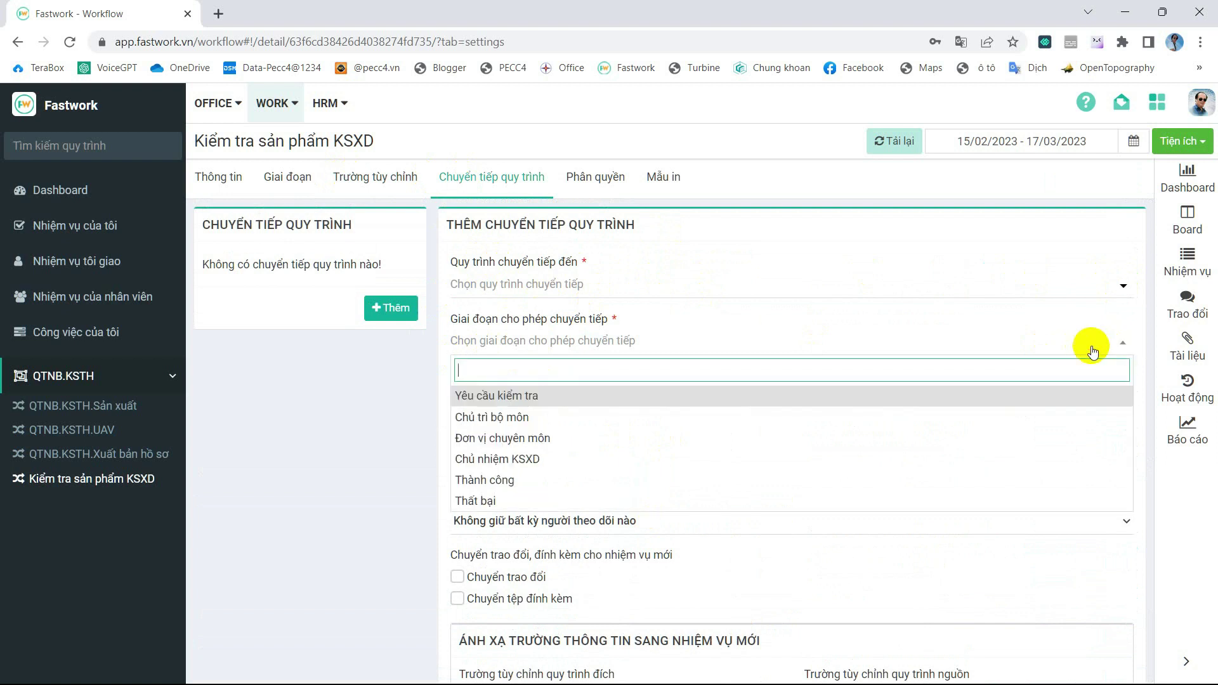
pyautogui.click(712, 280)
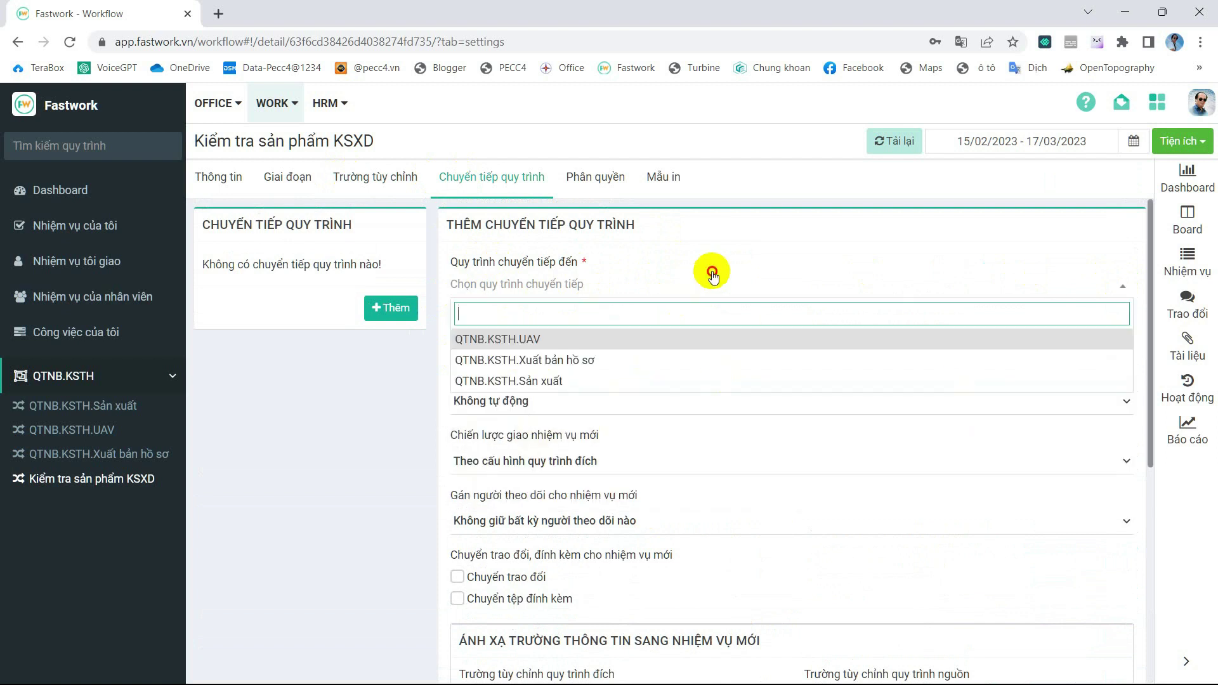
pyautogui.click(663, 405)
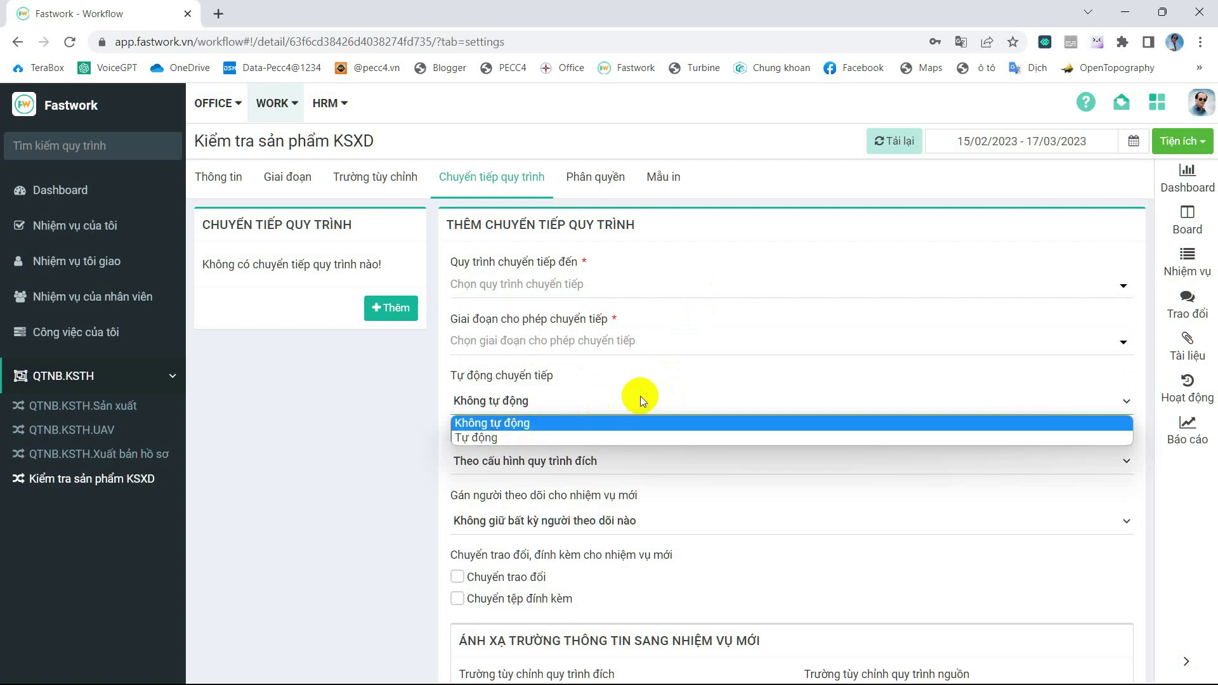
pyautogui.click(637, 399)
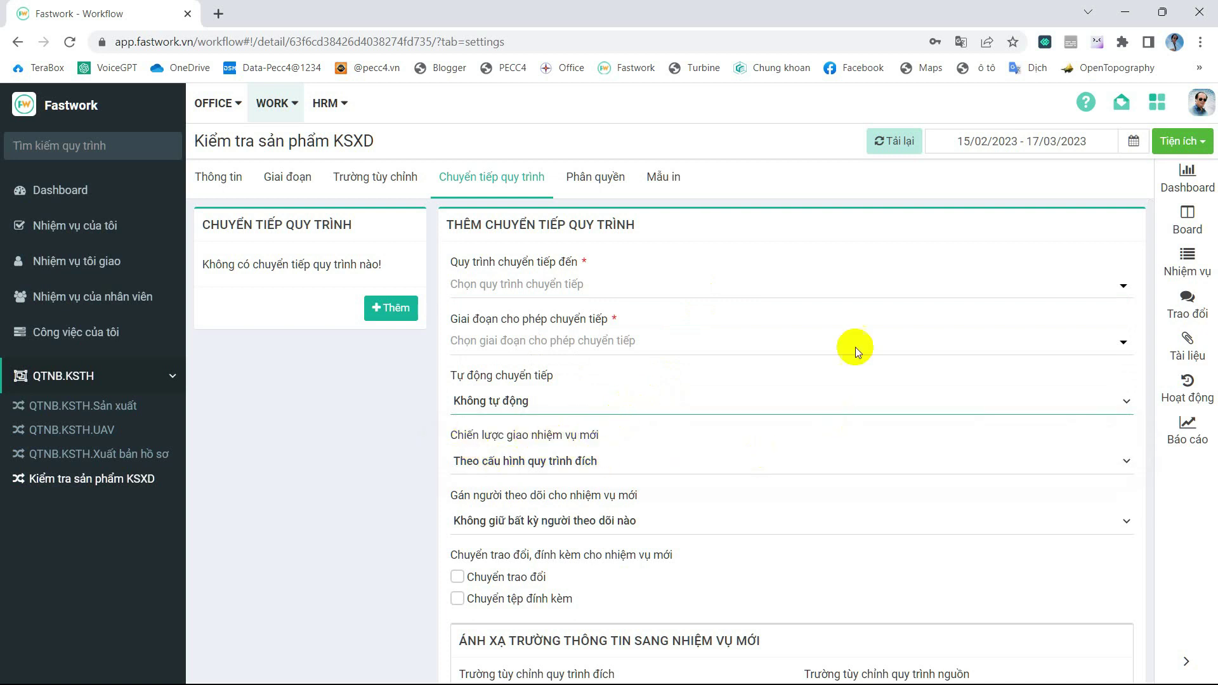
# Review the administrator and member permissions of the process and its print templates.
pyautogui.click(597, 189)
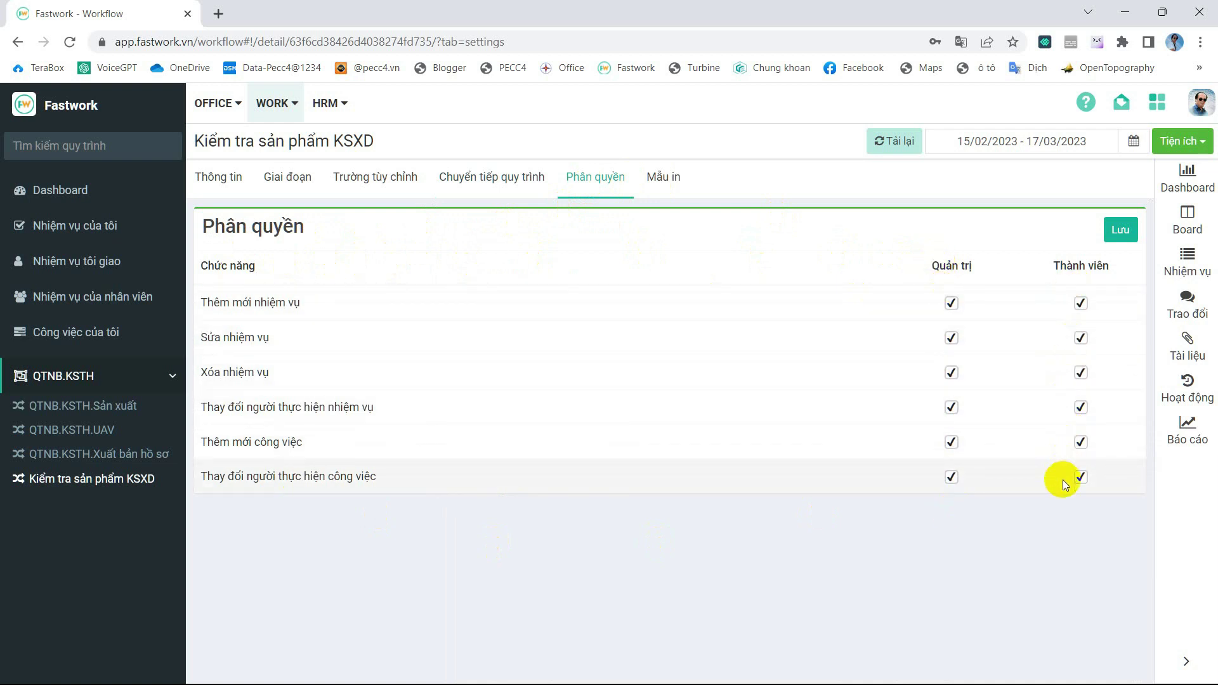
pyautogui.click(664, 177)
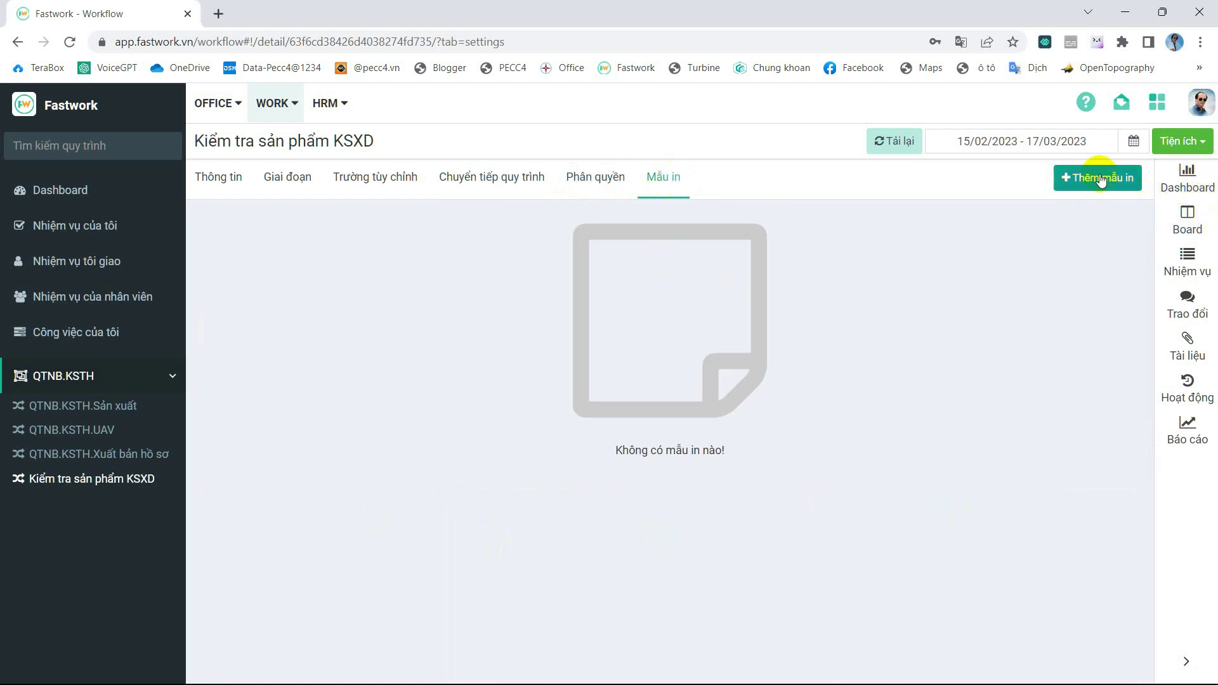
# Review the Yêu cầu kiểm tra stage's information settings and its custom fields within the stage settings.
pyautogui.click(276, 179)
pyautogui.click(274, 270)
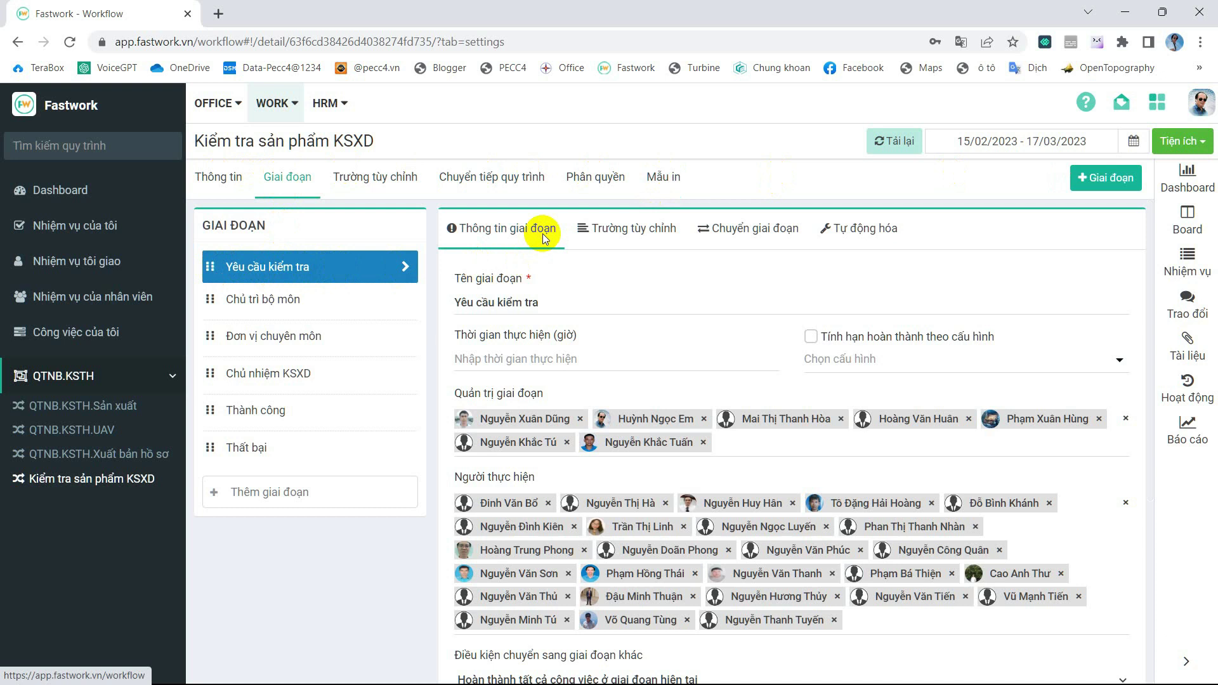
pyautogui.scroll(-2, 544, 286)
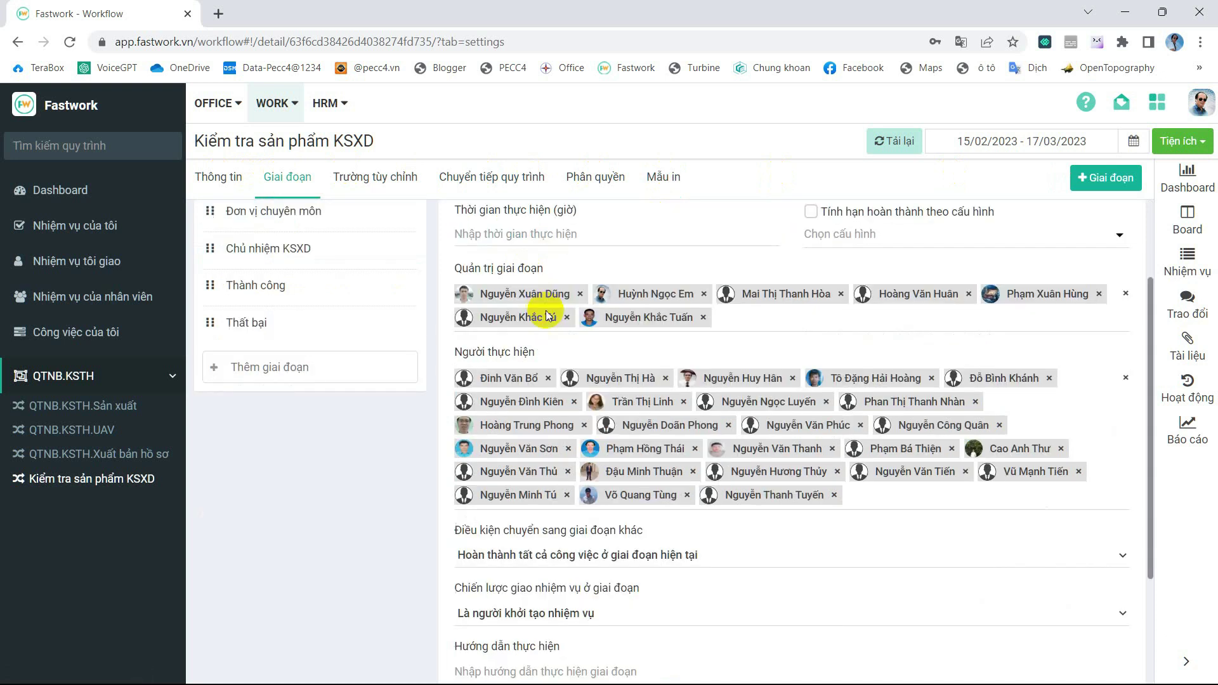
pyautogui.scroll(-3, 547, 317)
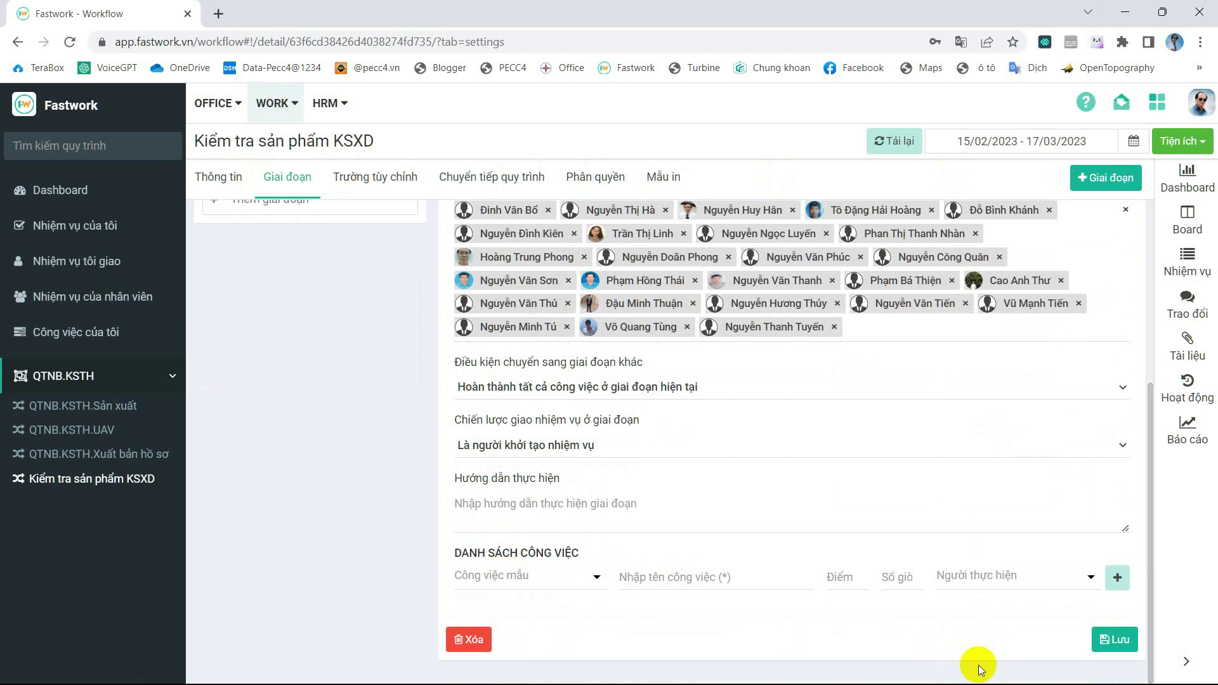
pyautogui.scroll(5, 968, 520)
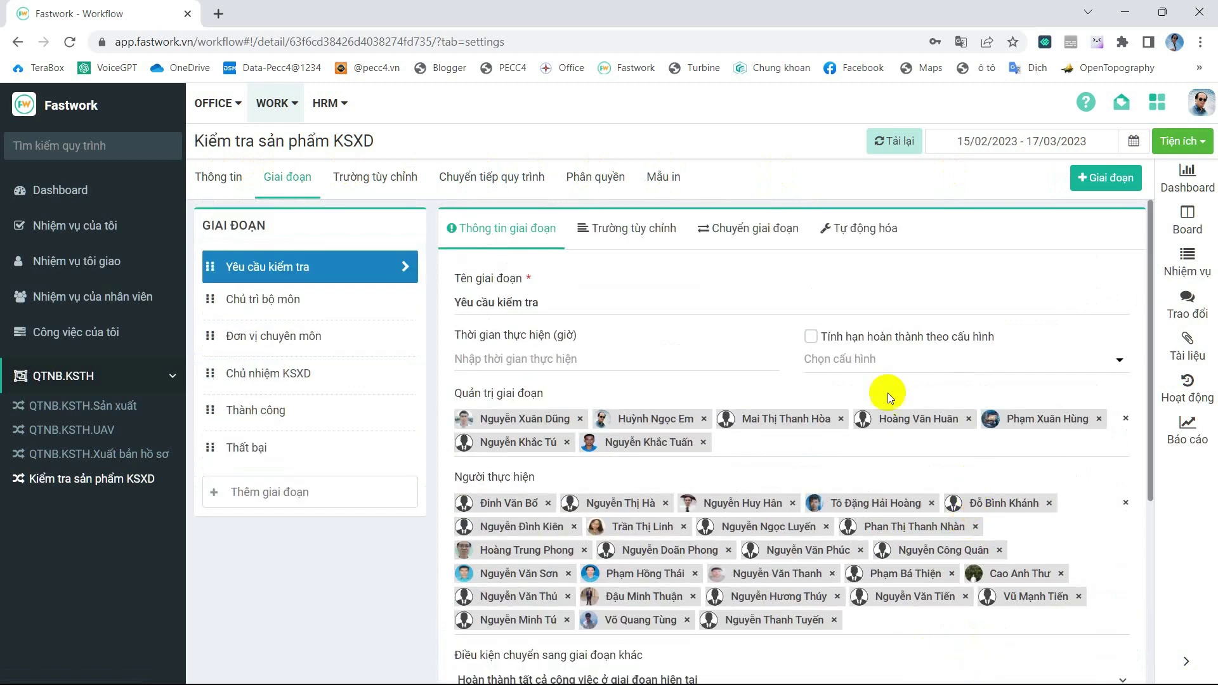
pyautogui.click(636, 229)
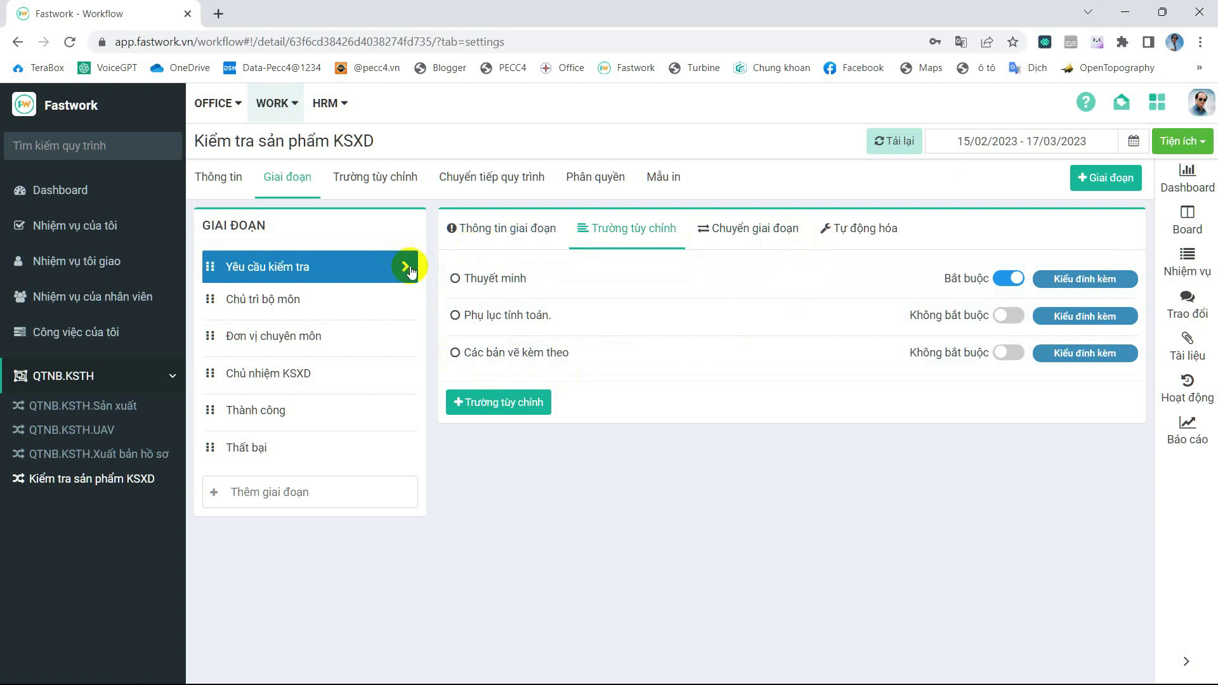
pyautogui.click(519, 233)
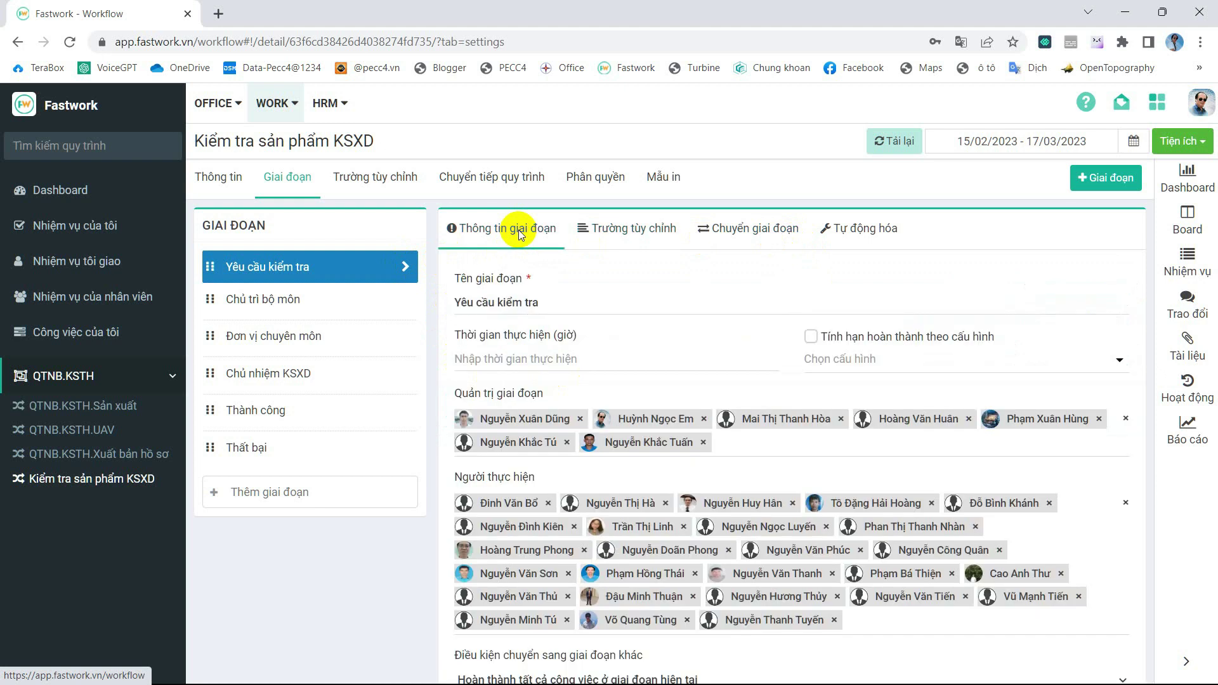
# Review the rest of the Yêu cầu kiểm tra stage's information, its stage transition rules and its automation rules.
pyautogui.scroll(-5, 569, 403)
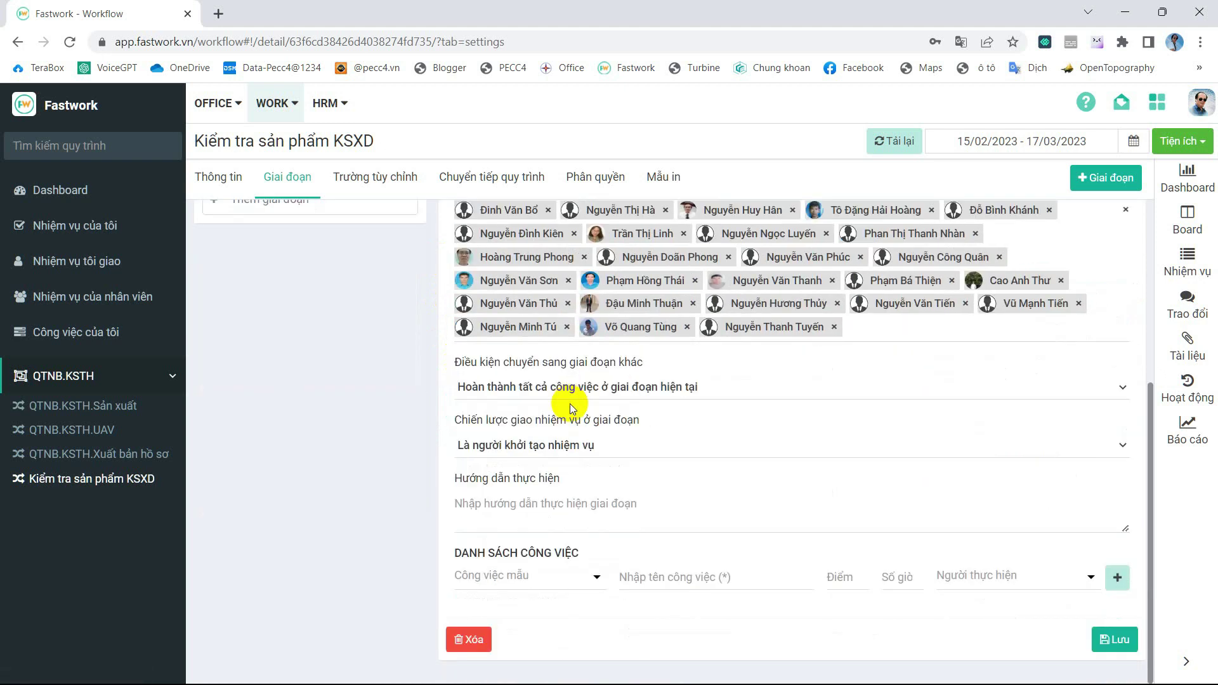
pyautogui.scroll(5, 569, 403)
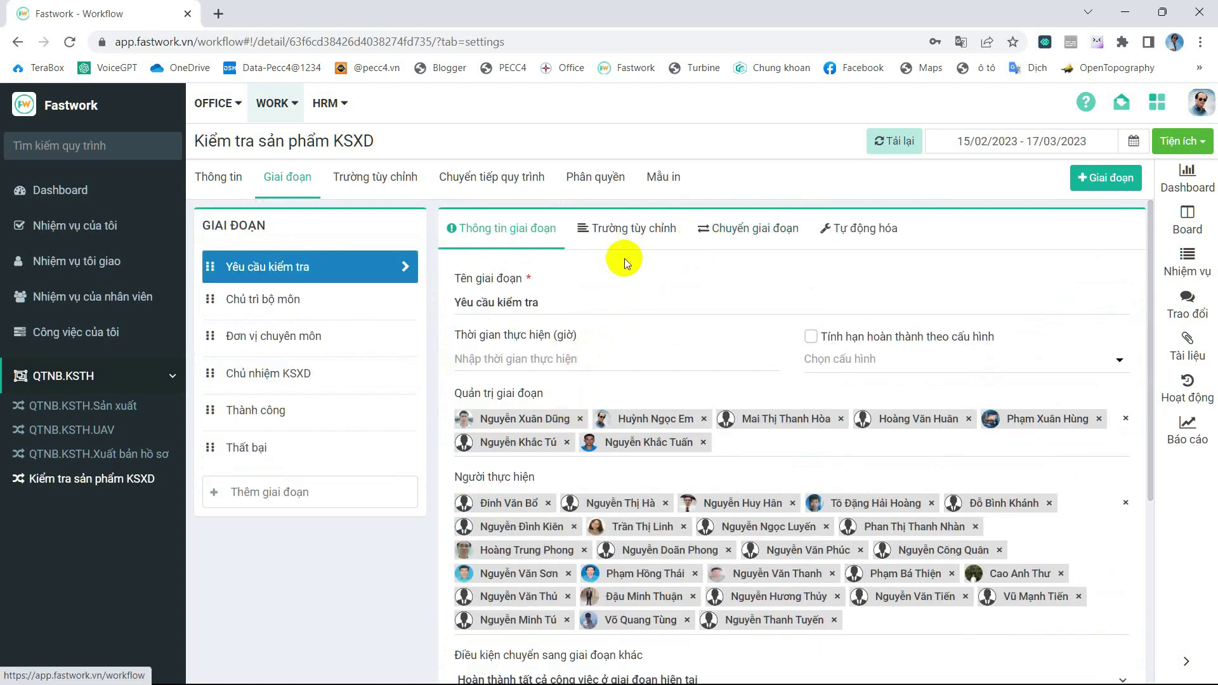
pyautogui.click(758, 229)
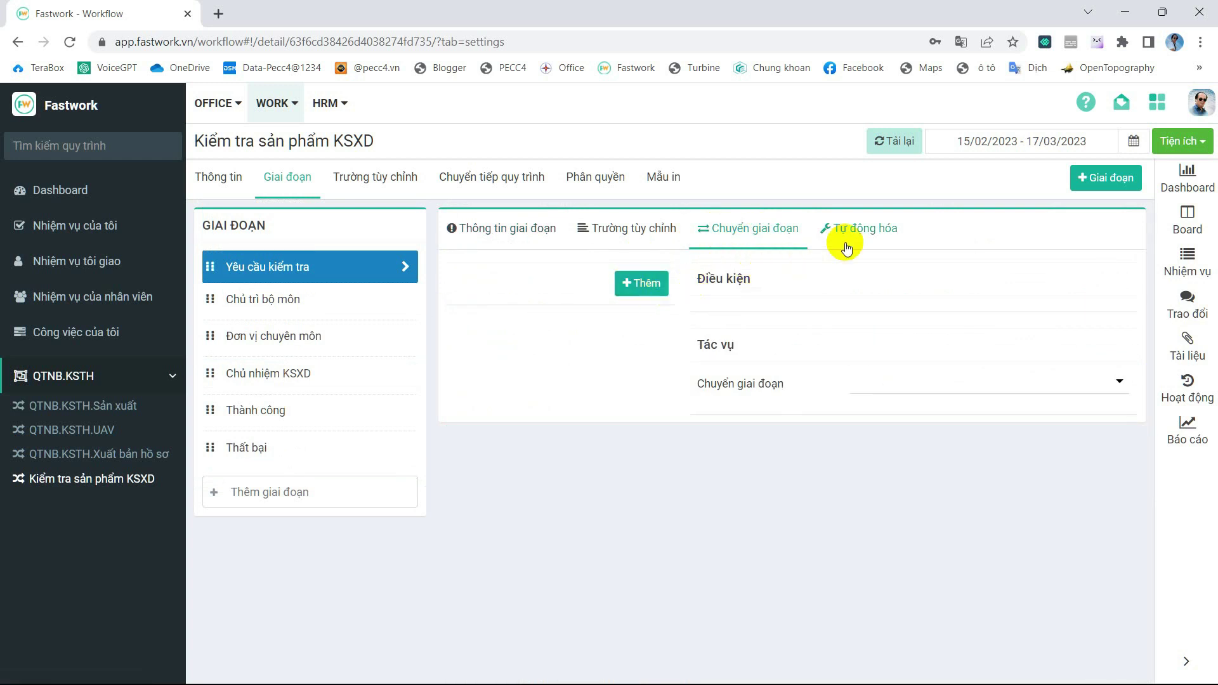
pyautogui.click(867, 237)
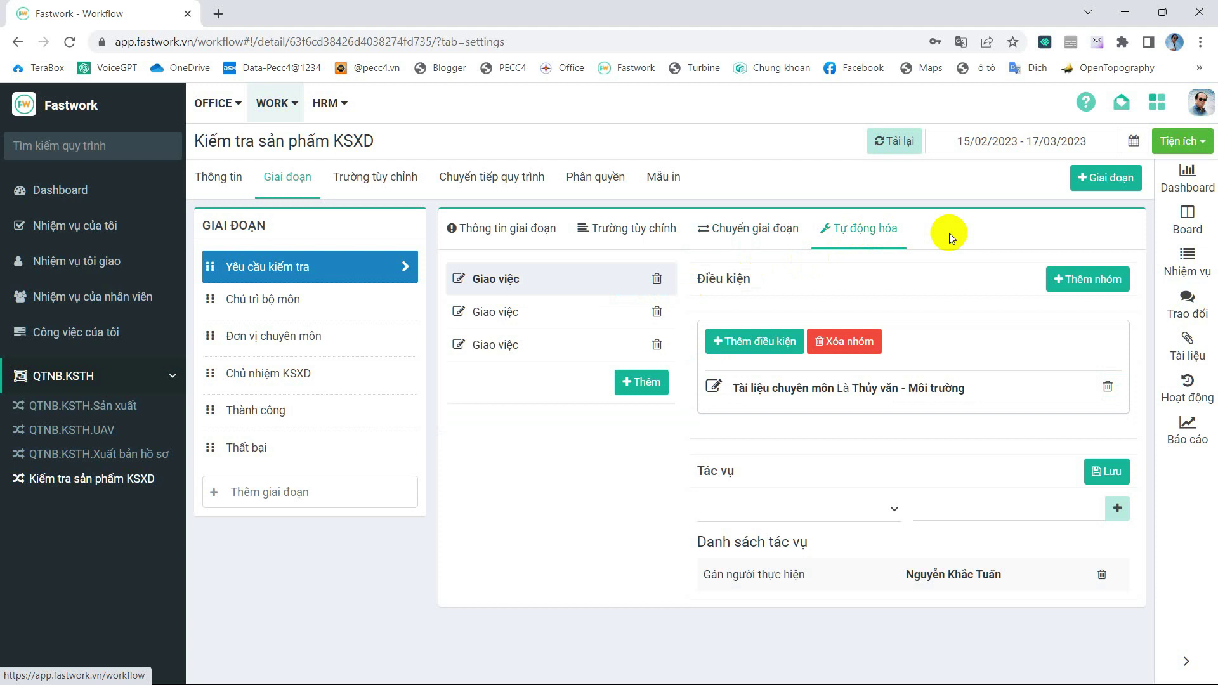
# Review the information settings and custom fields of the Chủ trì bộ môn stage.
pyautogui.click(284, 304)
pyautogui.click(518, 231)
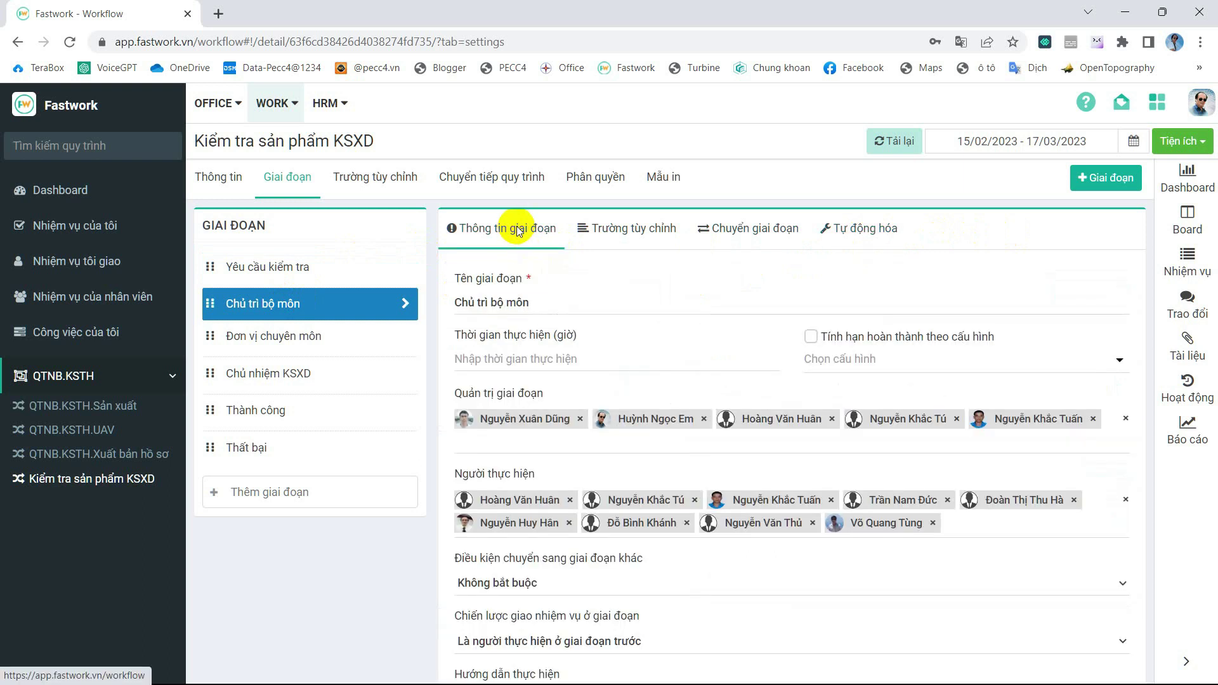
pyautogui.click(519, 229)
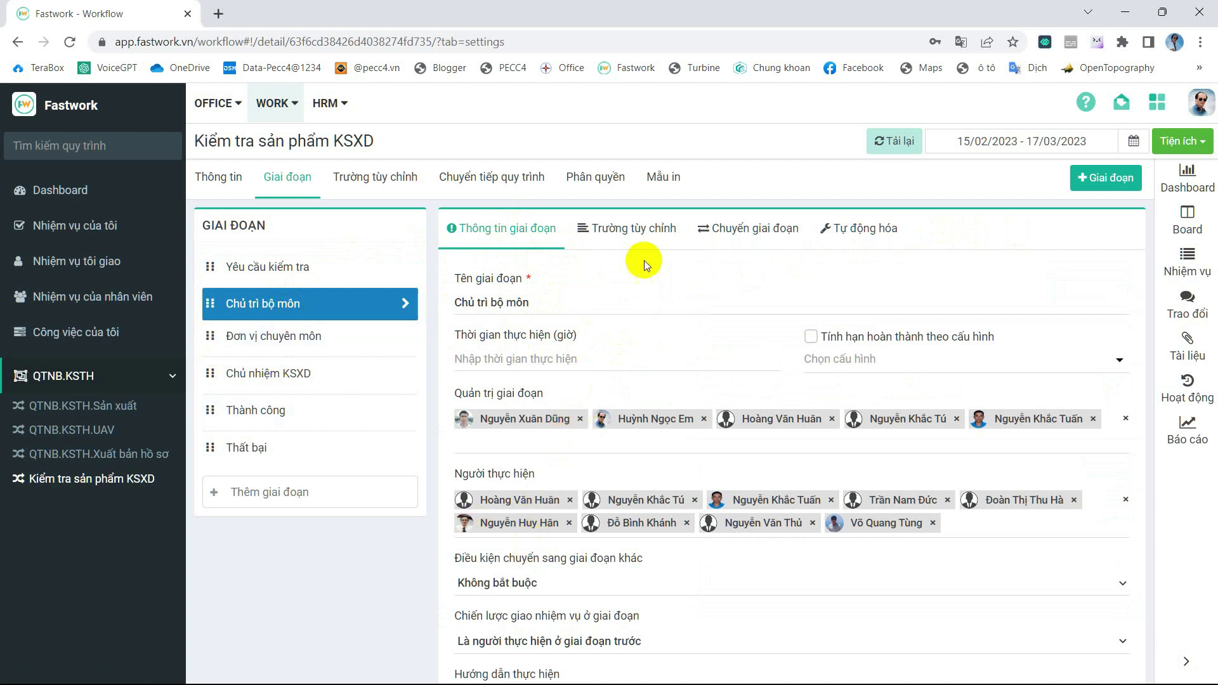
pyautogui.click(653, 235)
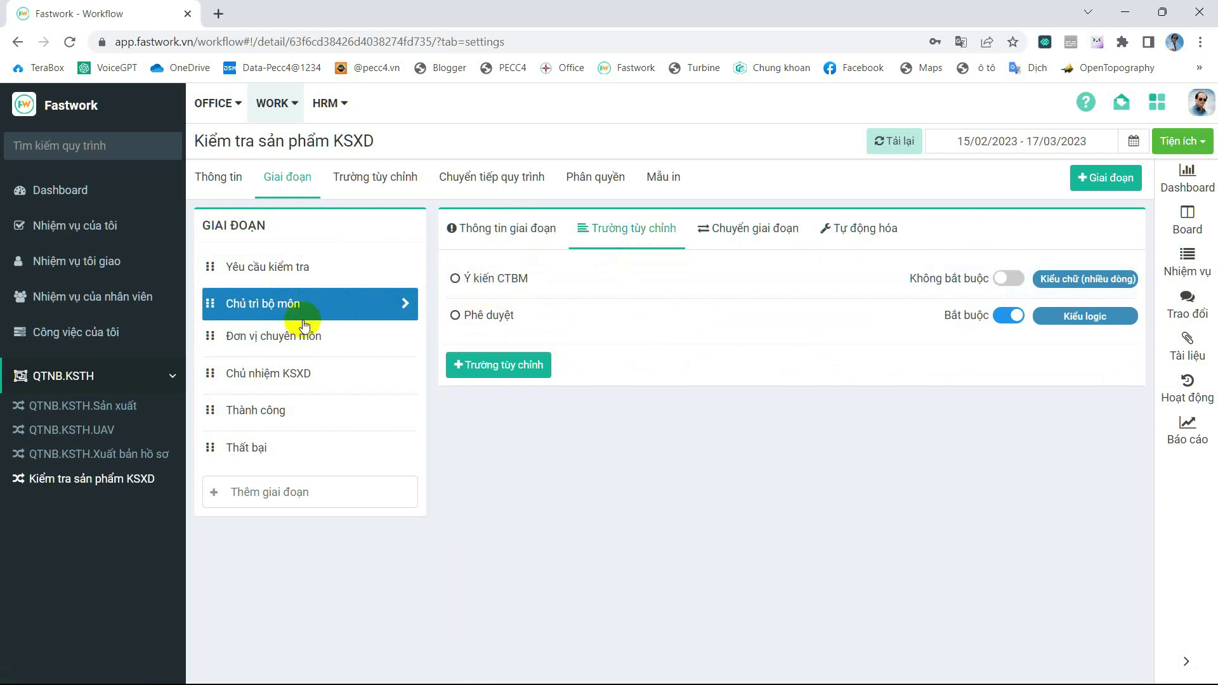
# Start a new custom field for the Chủ trì bộ môn stage, try a placeholder name of repeated 1s and clear it.
pyautogui.click(496, 372)
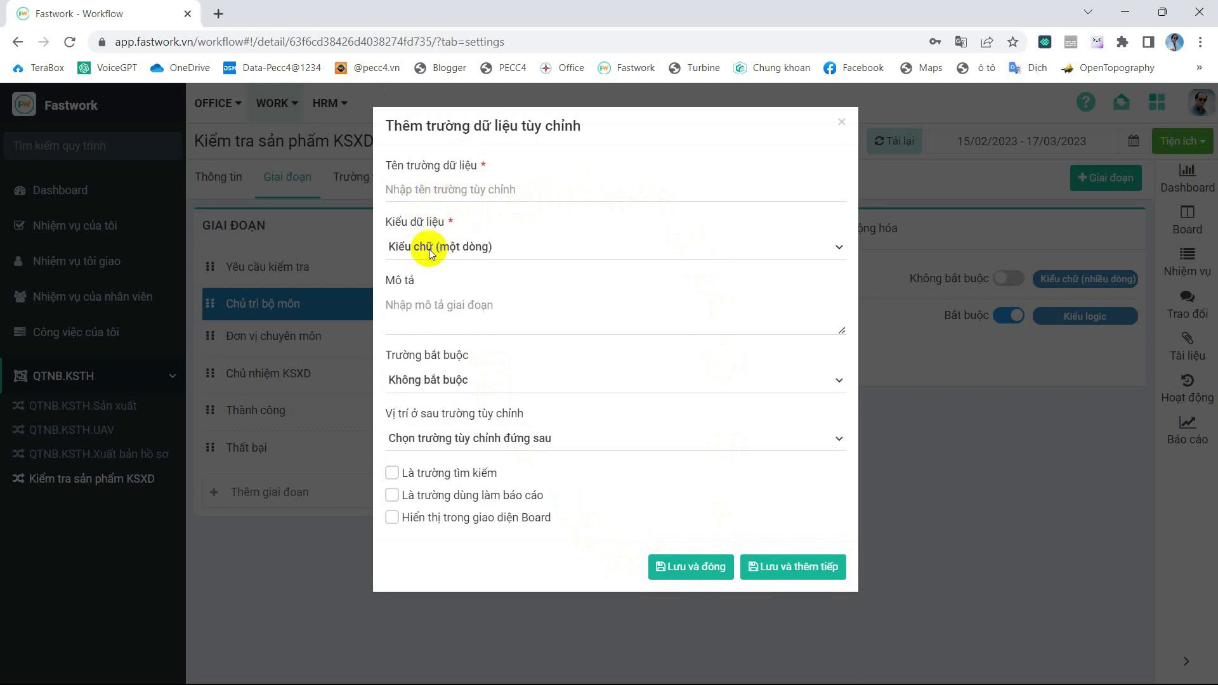
pyautogui.click(546, 189)
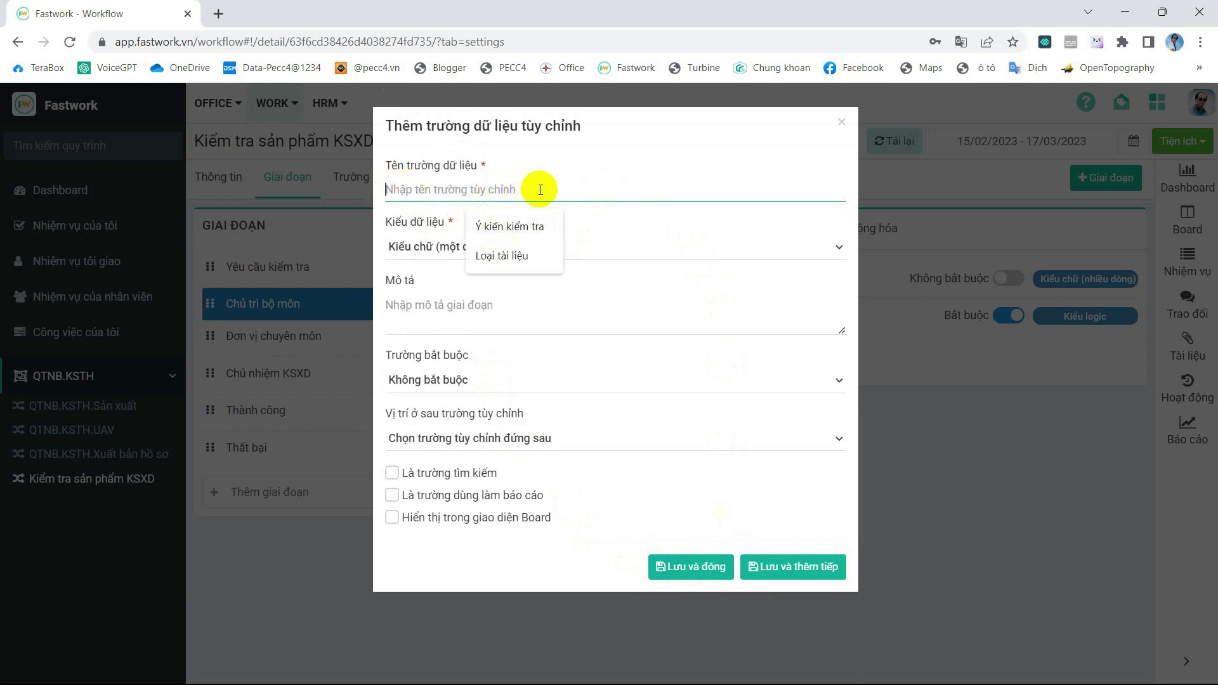
pyautogui.write('1111111111111111')
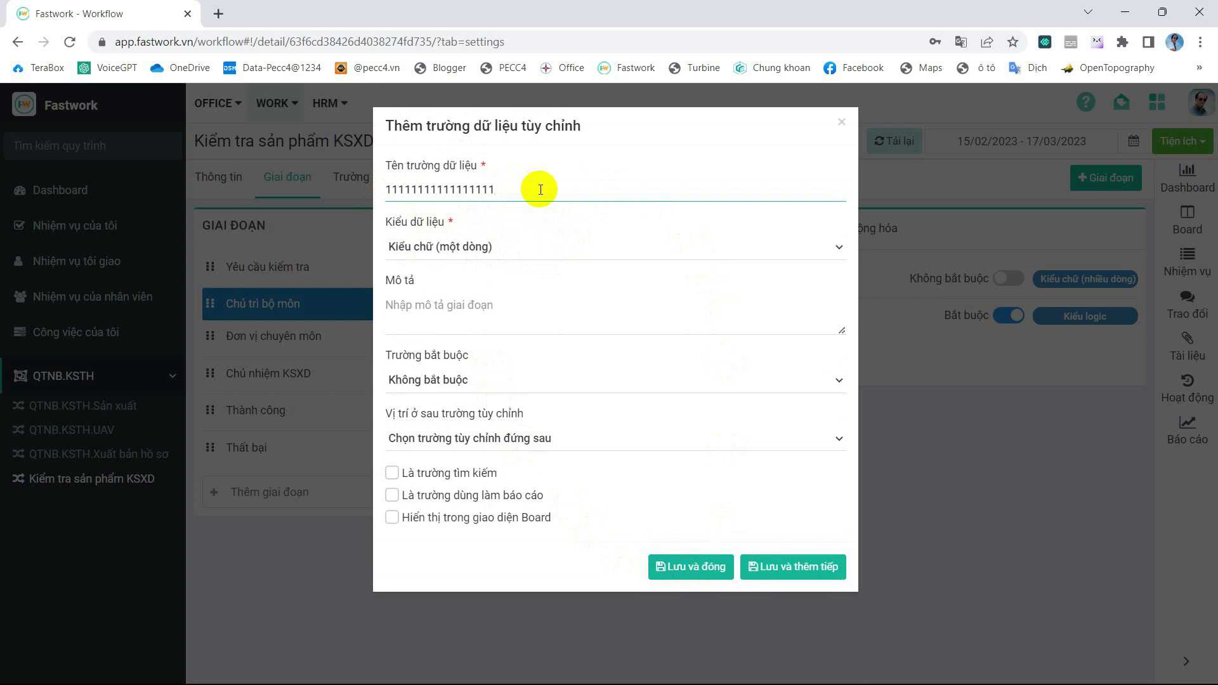
pyautogui.press('BackSpace')
pyautogui.press('BackSpace')
pyautogui.press('BackSpace')
pyautogui.press('BackSpace')
pyautogui.press('BackSpace')
pyautogui.press('BackSpace')
pyautogui.press('BackSpace')
pyautogui.press('BackSpace')
pyautogui.press('BackSpace')
pyautogui.press('BackSpace')
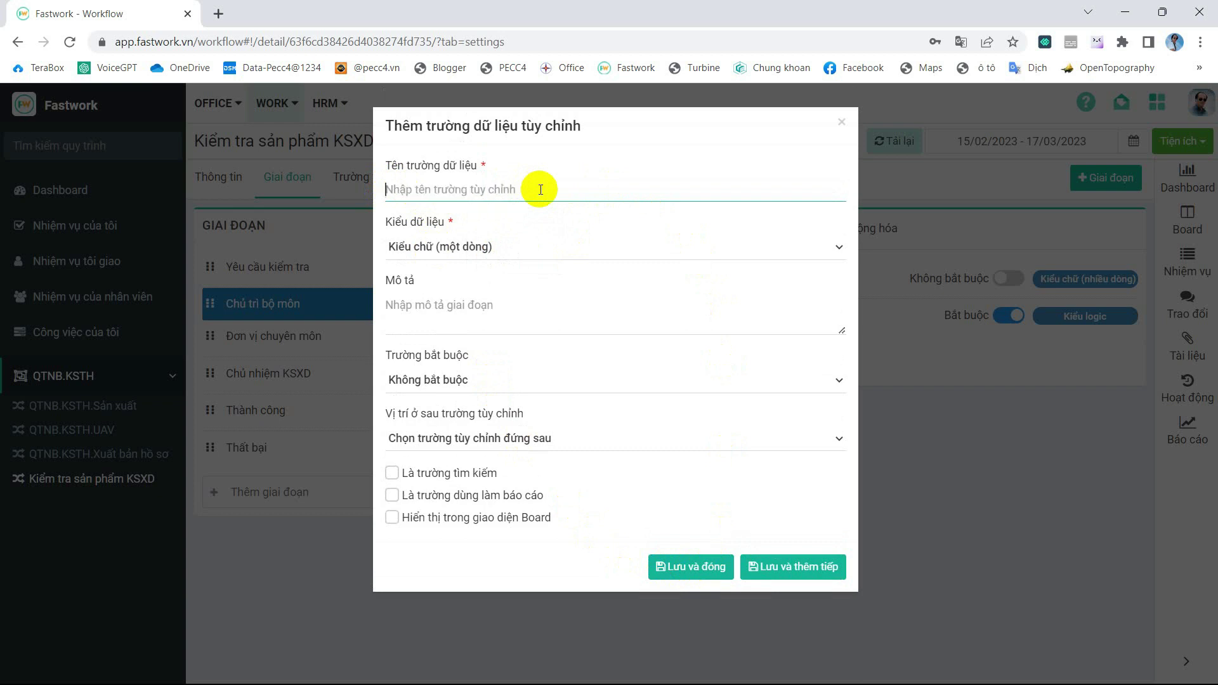
# Examine the new custom field's data type, description and mandatory options, and close the form without saving.
pyautogui.click(542, 249)
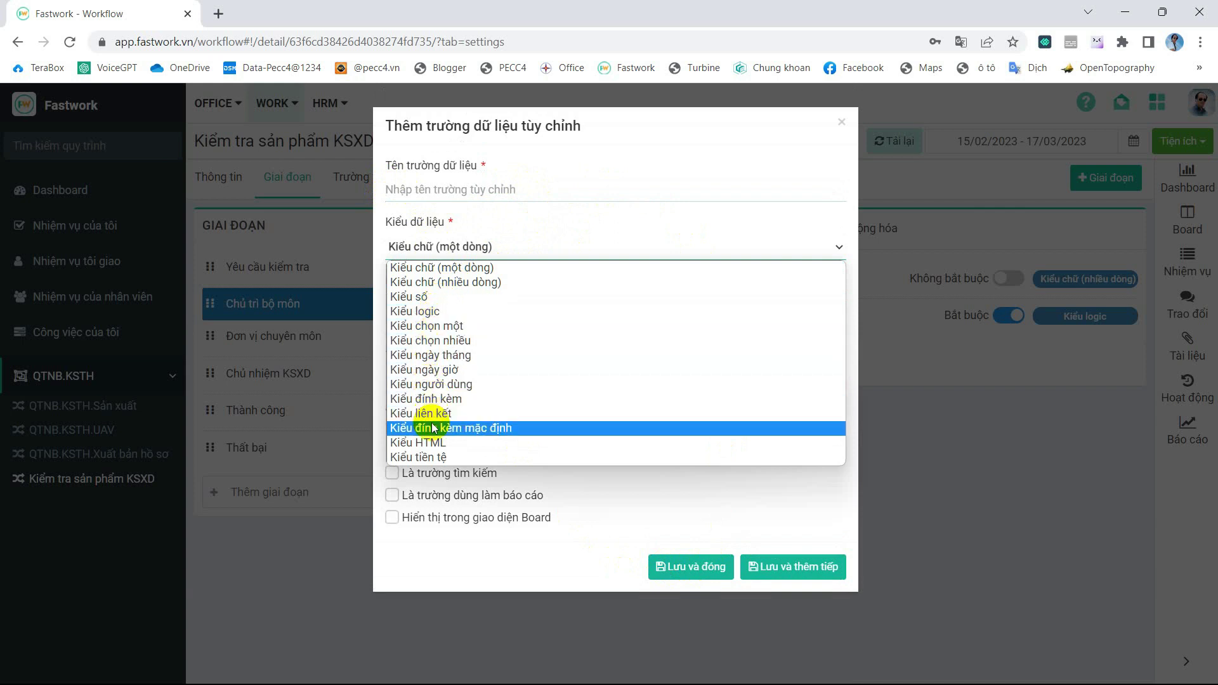
pyautogui.click(535, 231)
pyautogui.click(448, 309)
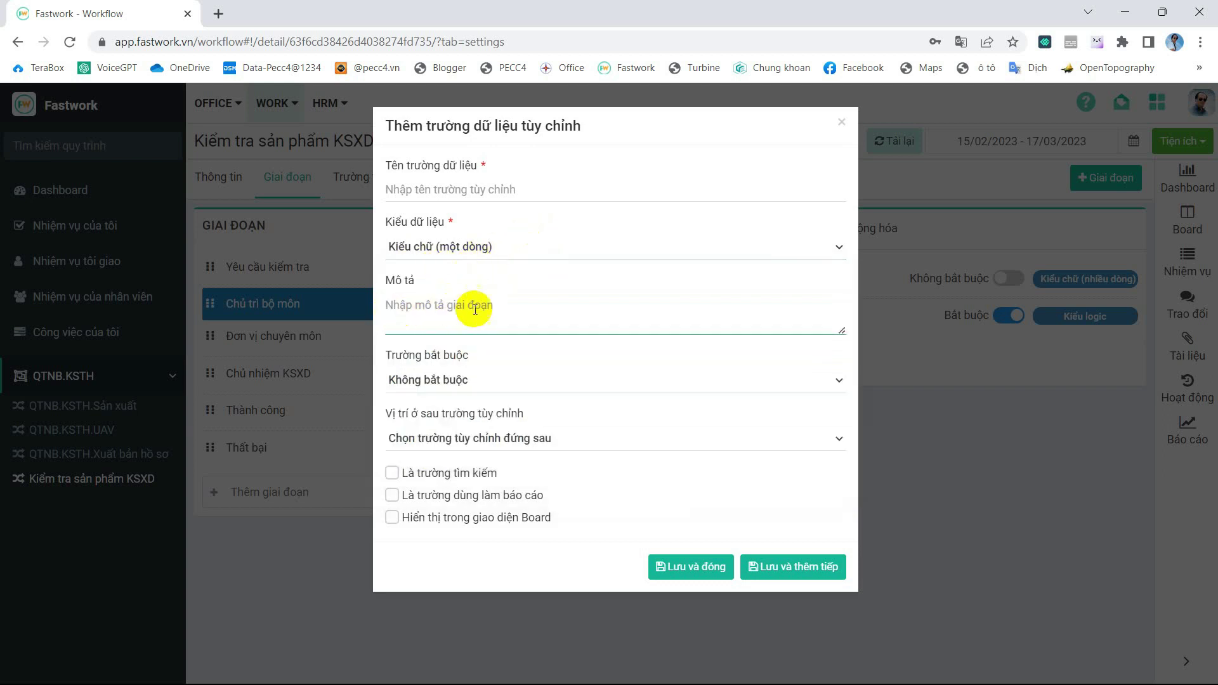
pyautogui.click(469, 381)
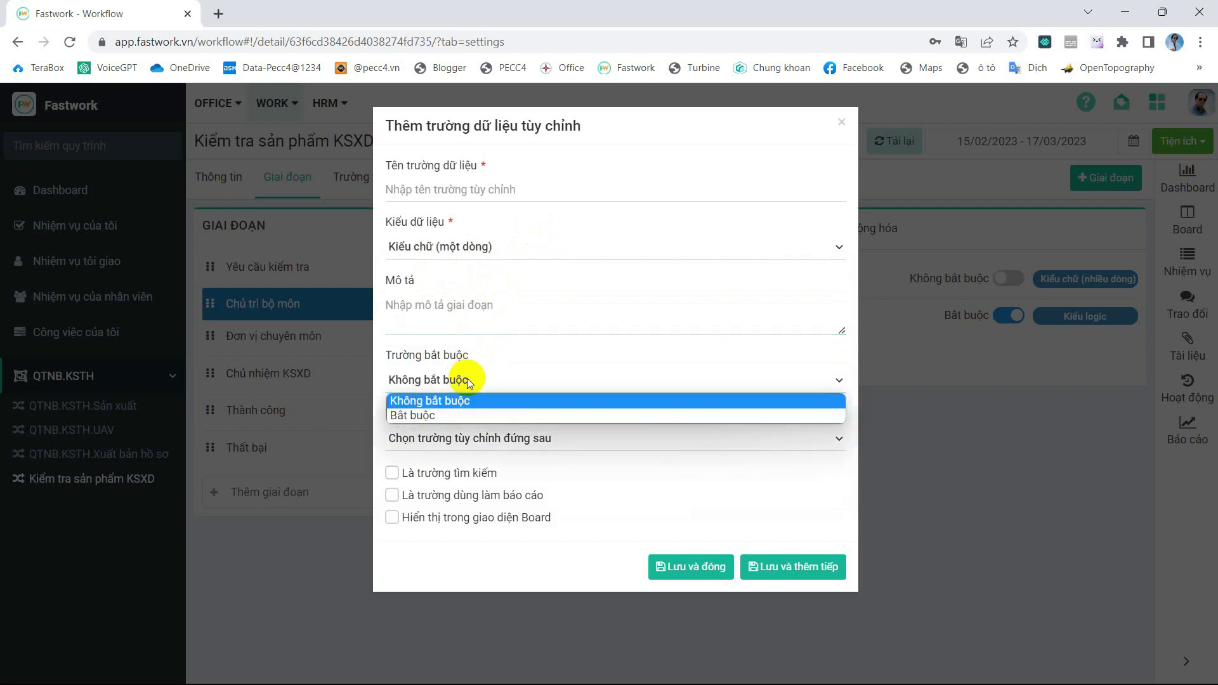
pyautogui.click(503, 375)
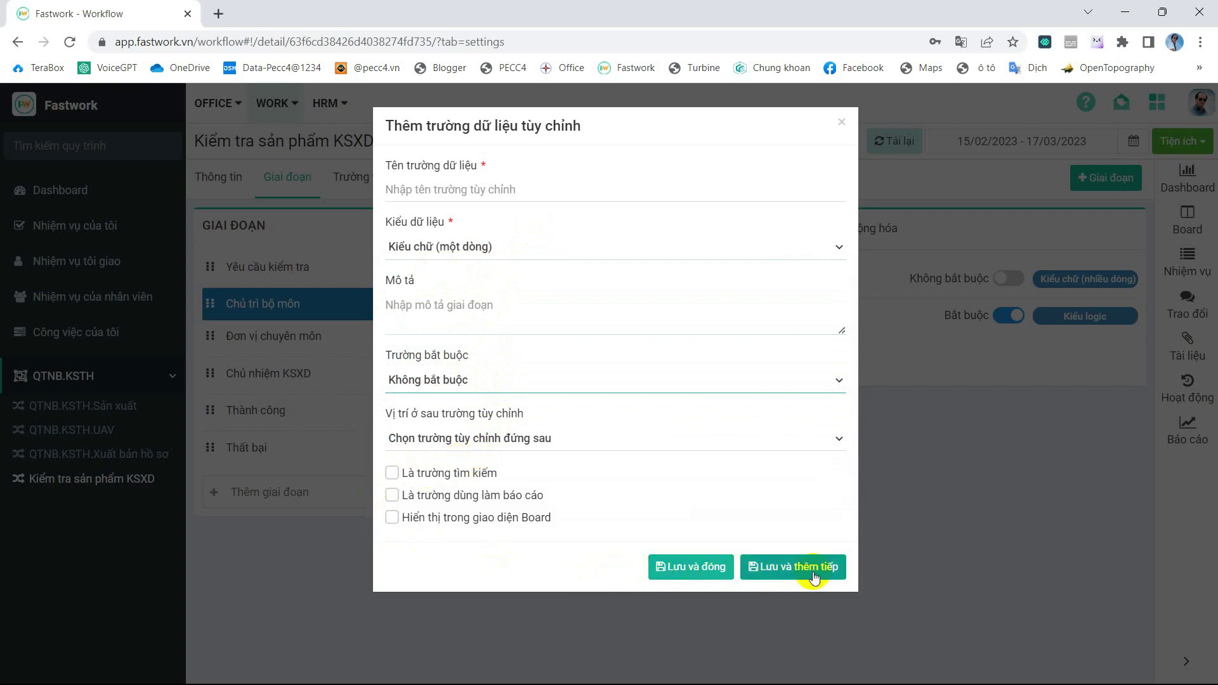
pyautogui.click(841, 123)
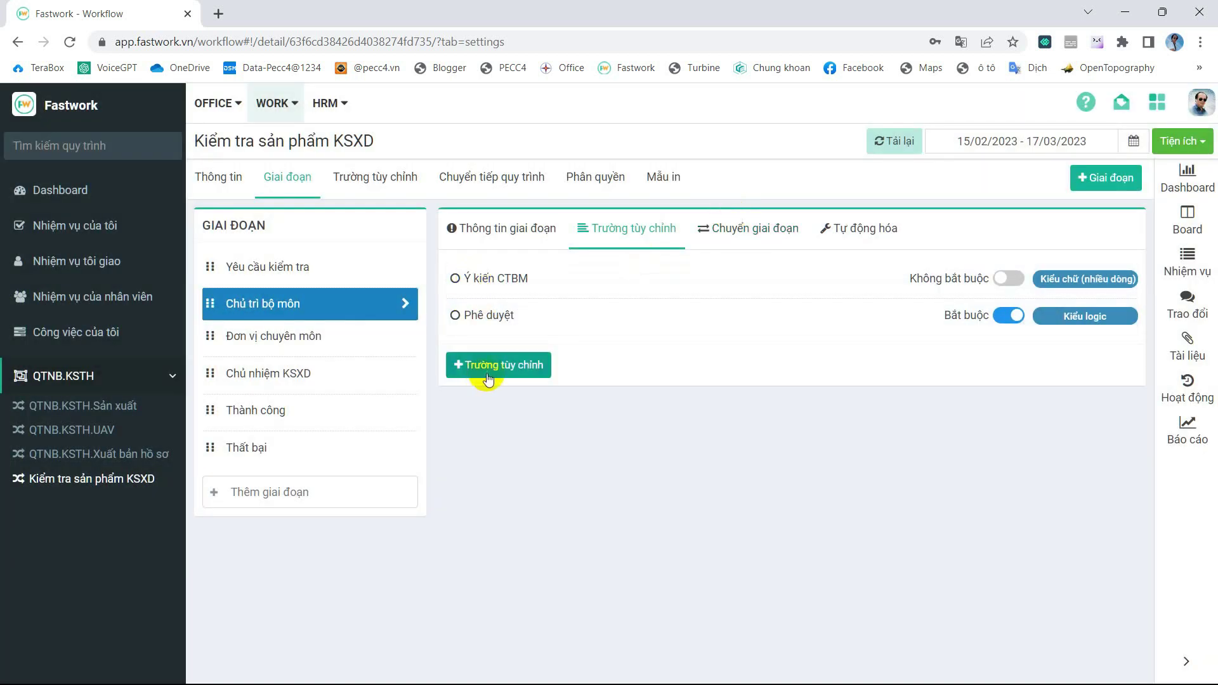
# Review the Chủ trì bộ môn stage's transition rules and the name form of its first rule, without updating it.
pyautogui.click(766, 236)
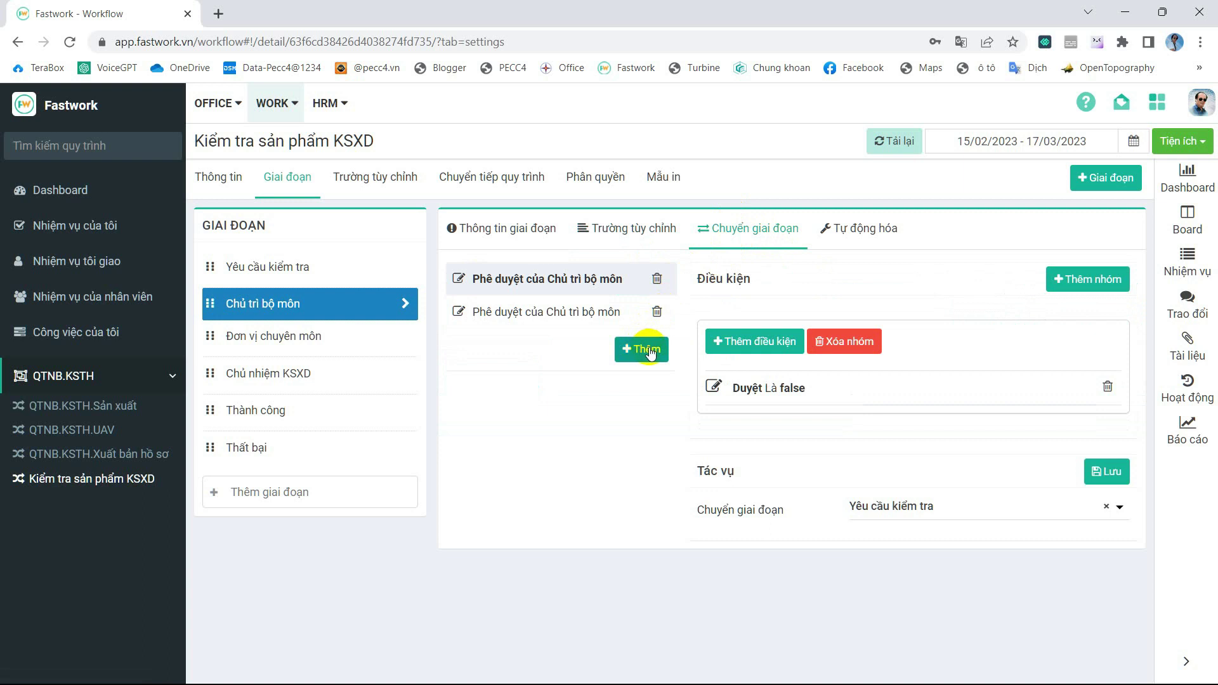
pyautogui.click(459, 278)
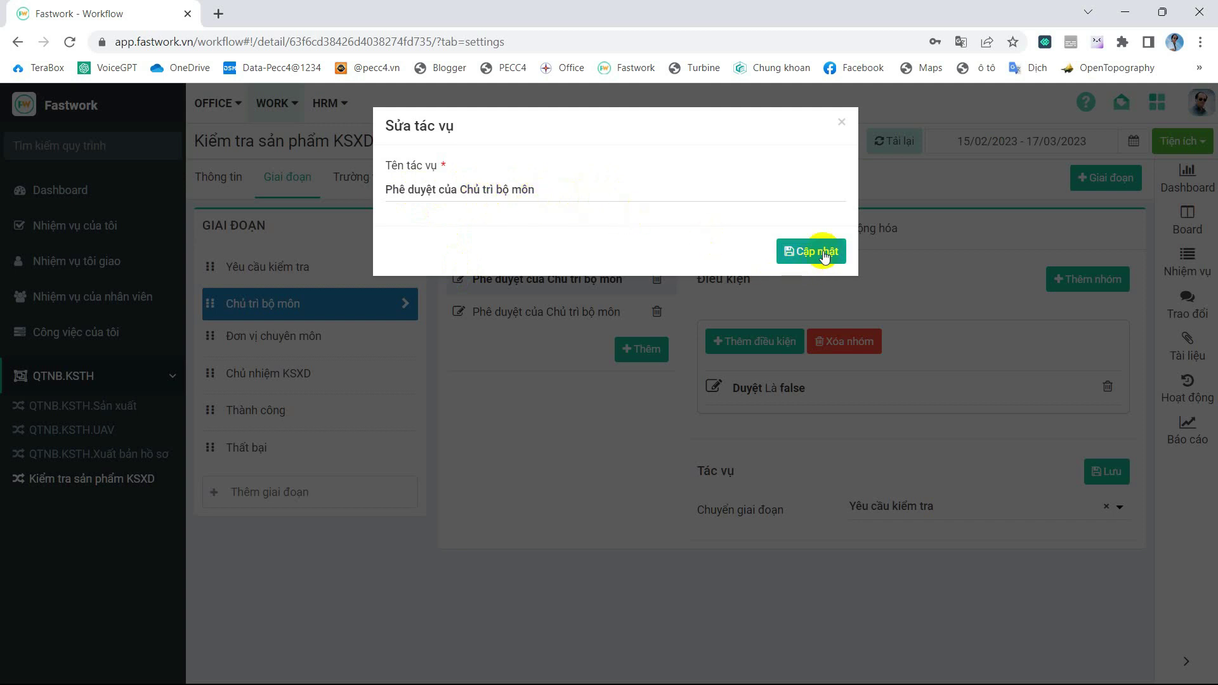
pyautogui.click(841, 122)
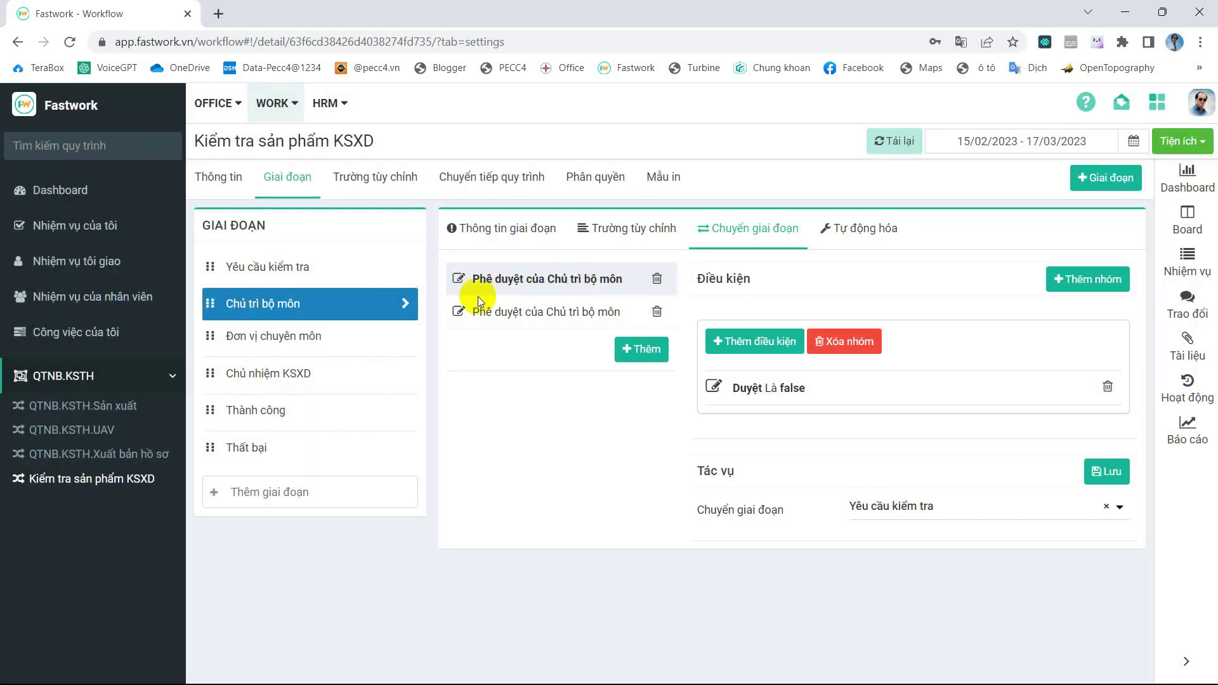
# Examine the field choices for a new condition on the first transition rule, and close the form without saving.
pyautogui.click(758, 349)
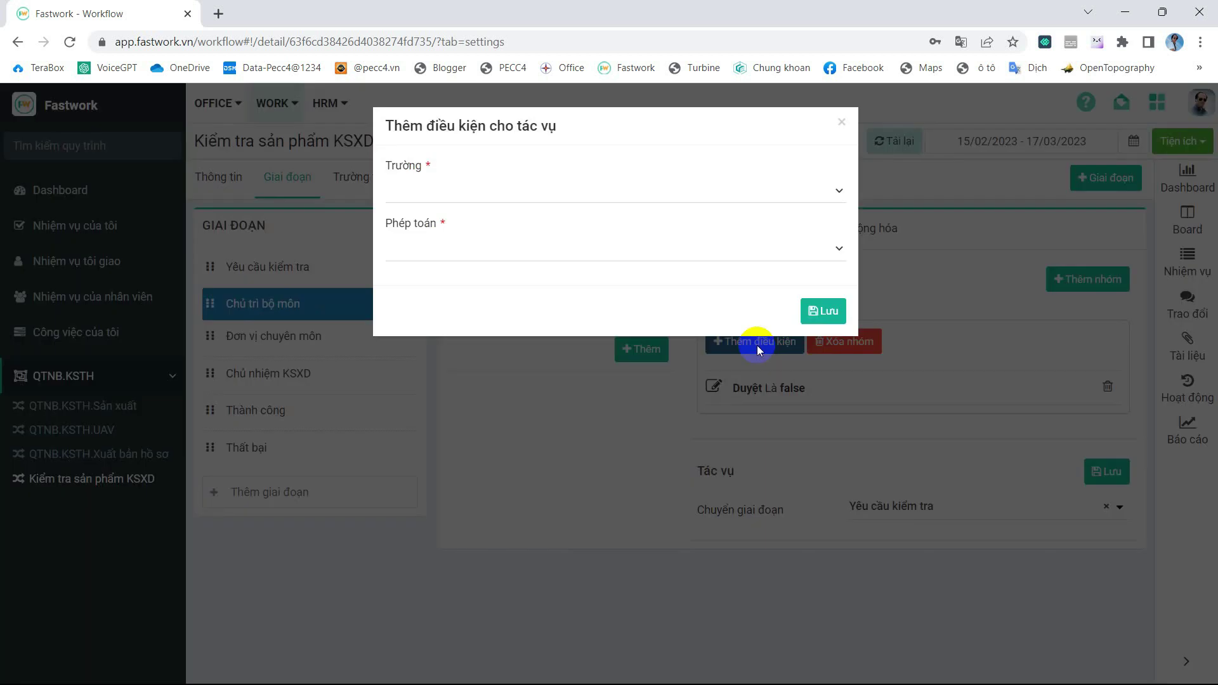
pyautogui.click(843, 193)
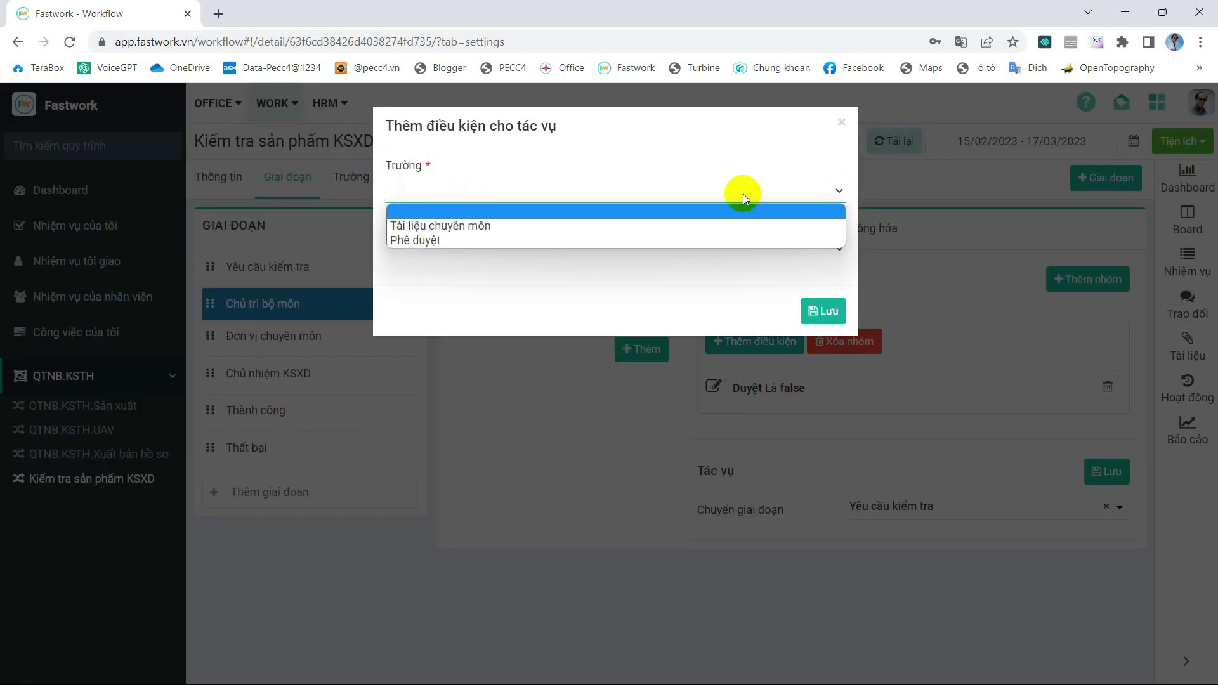
pyautogui.click(426, 240)
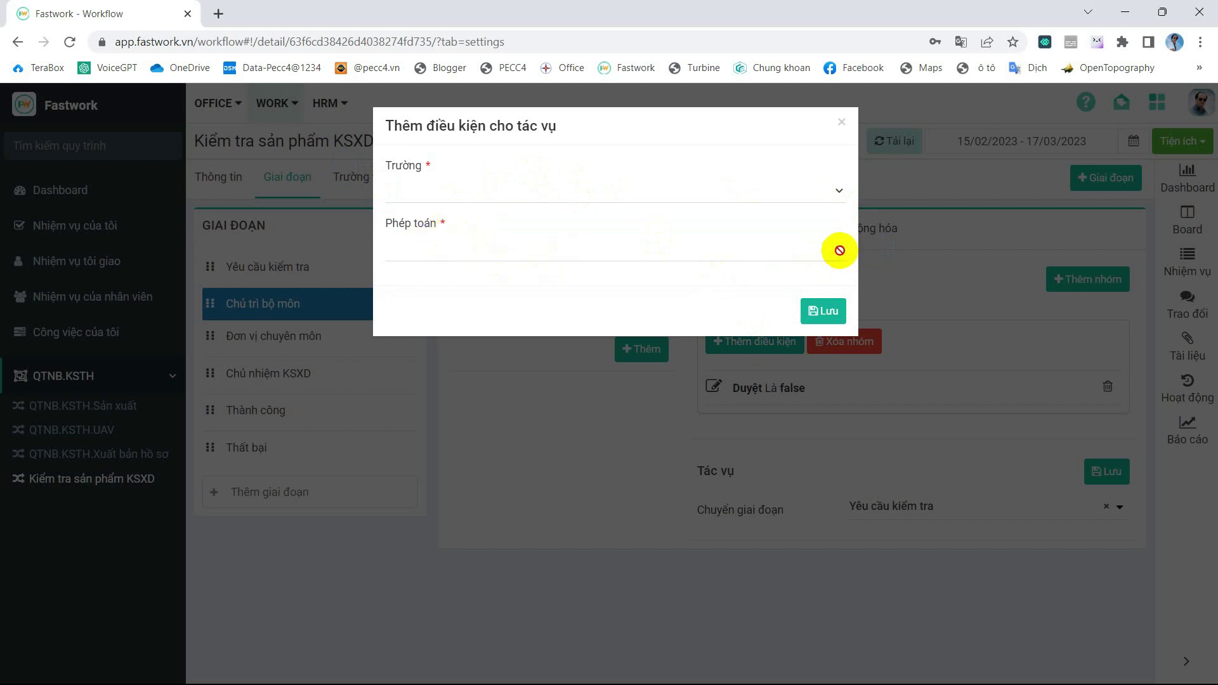
pyautogui.click(844, 123)
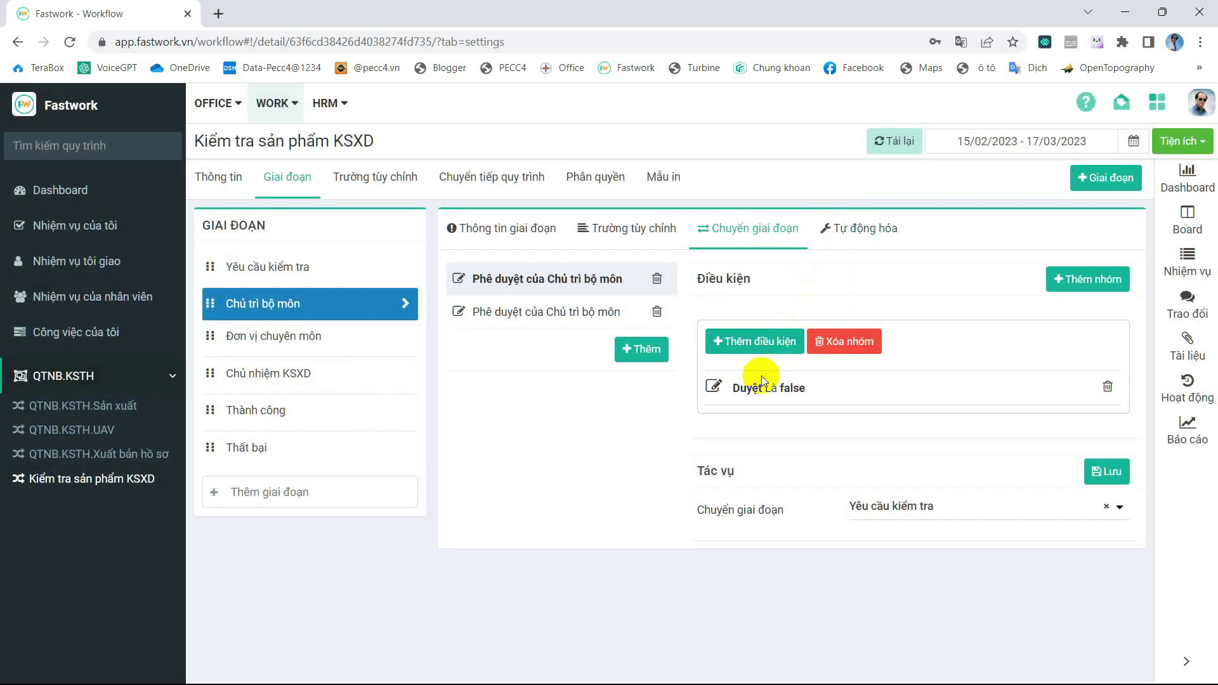
# Examine the operator and result settings of the rule's existing approval condition, and the rule's target stage setting.
pyautogui.click(715, 389)
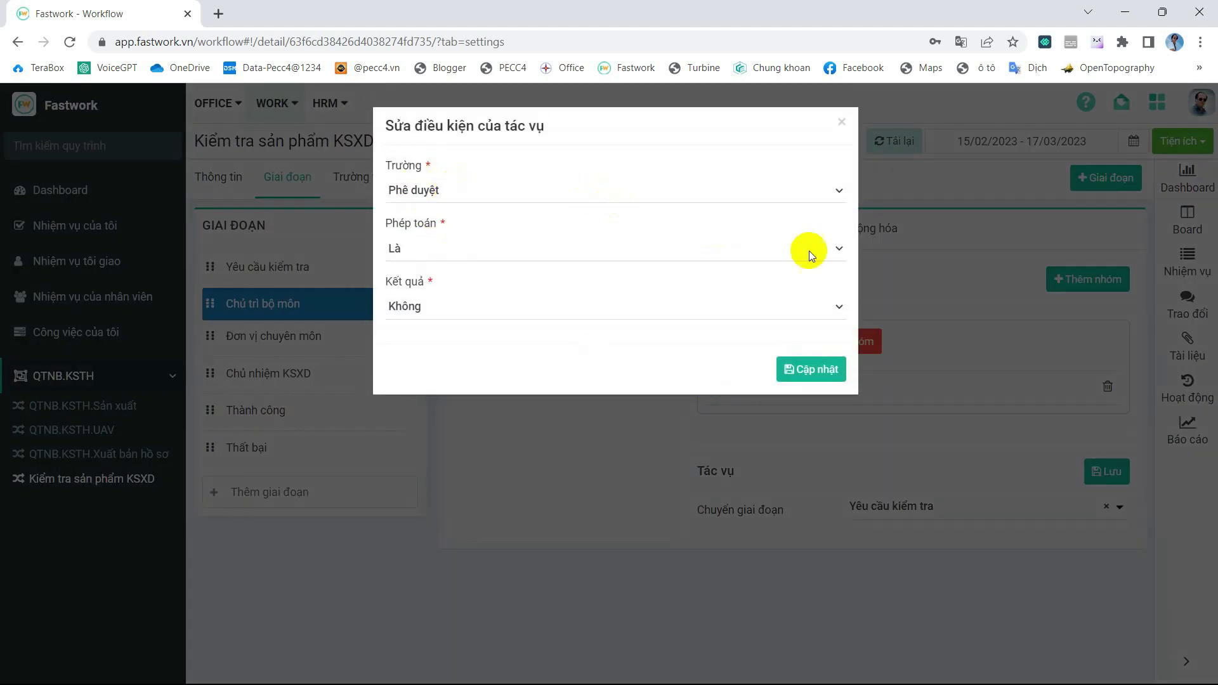
pyautogui.click(831, 250)
pyautogui.click(832, 249)
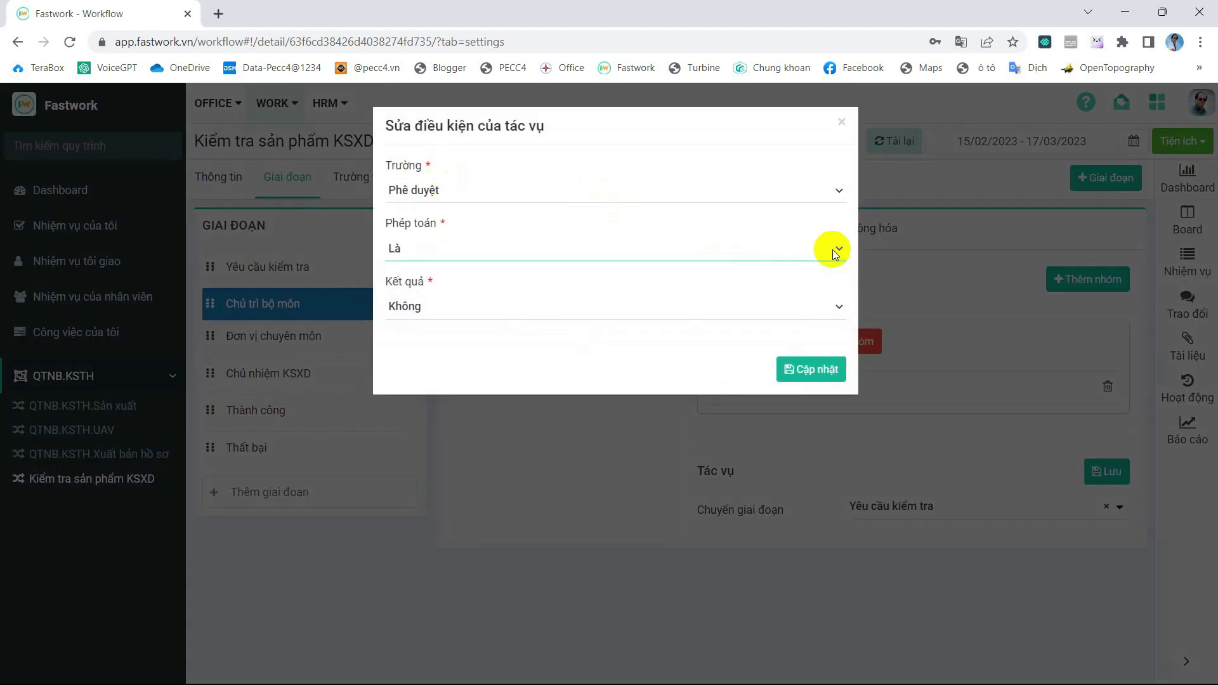
pyautogui.click(839, 307)
pyautogui.click(839, 307)
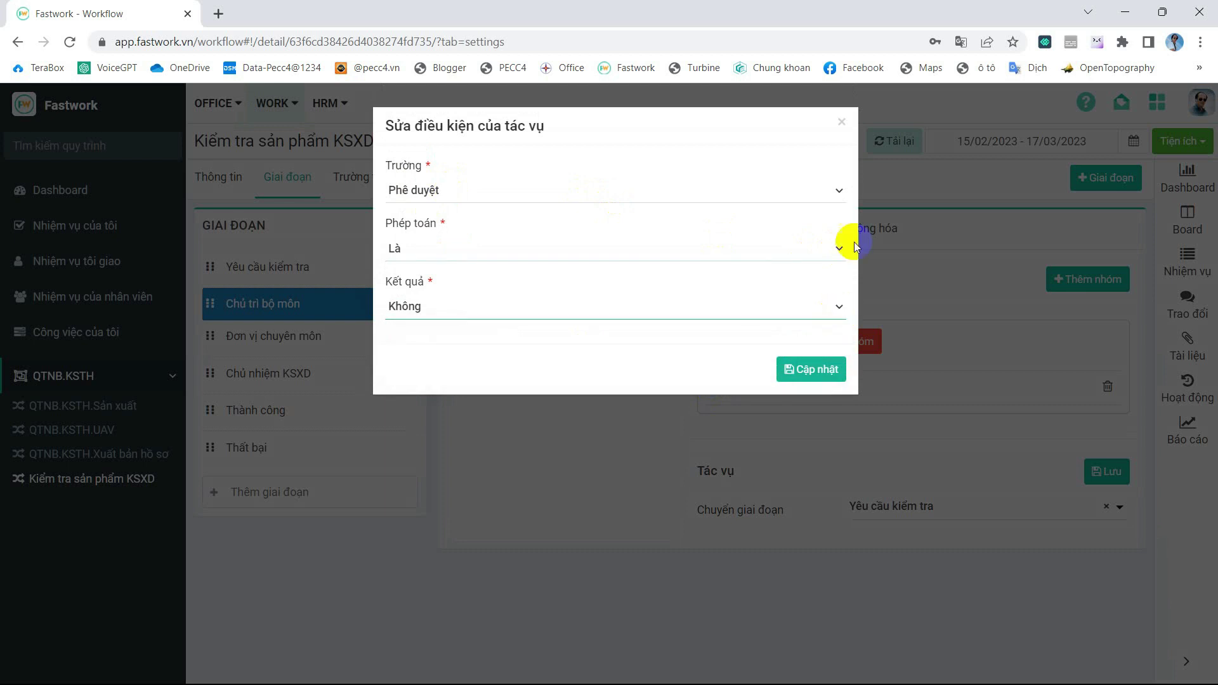
pyautogui.click(847, 121)
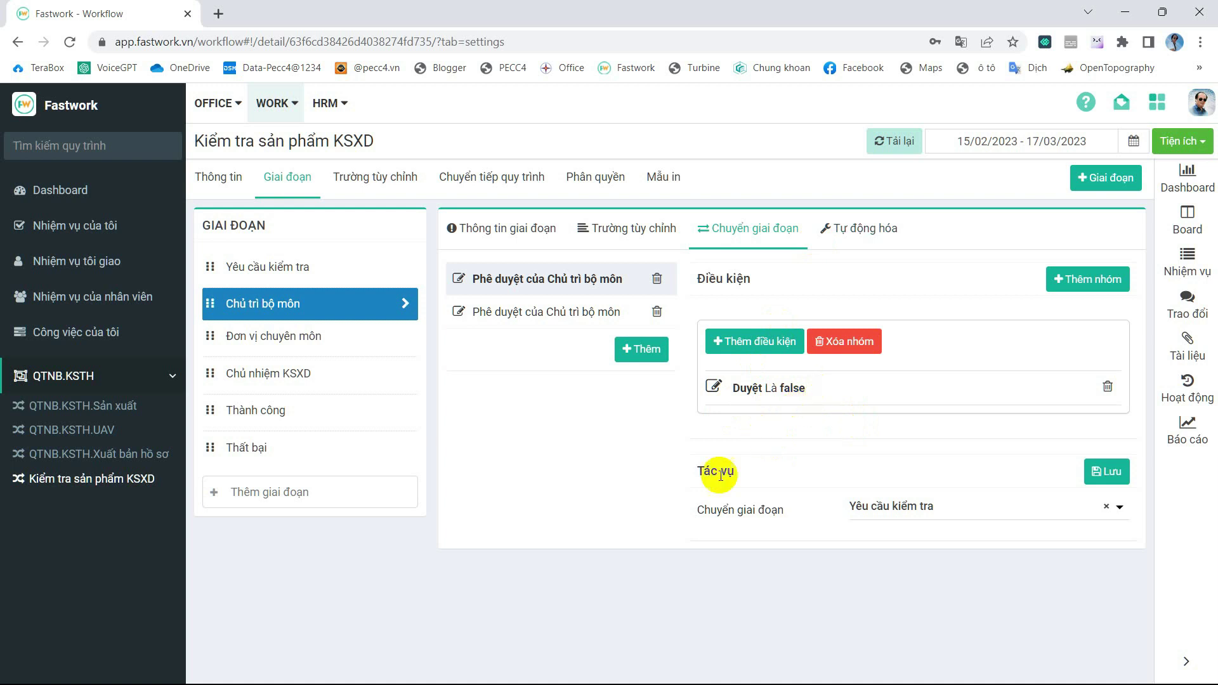
pyautogui.click(1120, 508)
pyautogui.click(1123, 510)
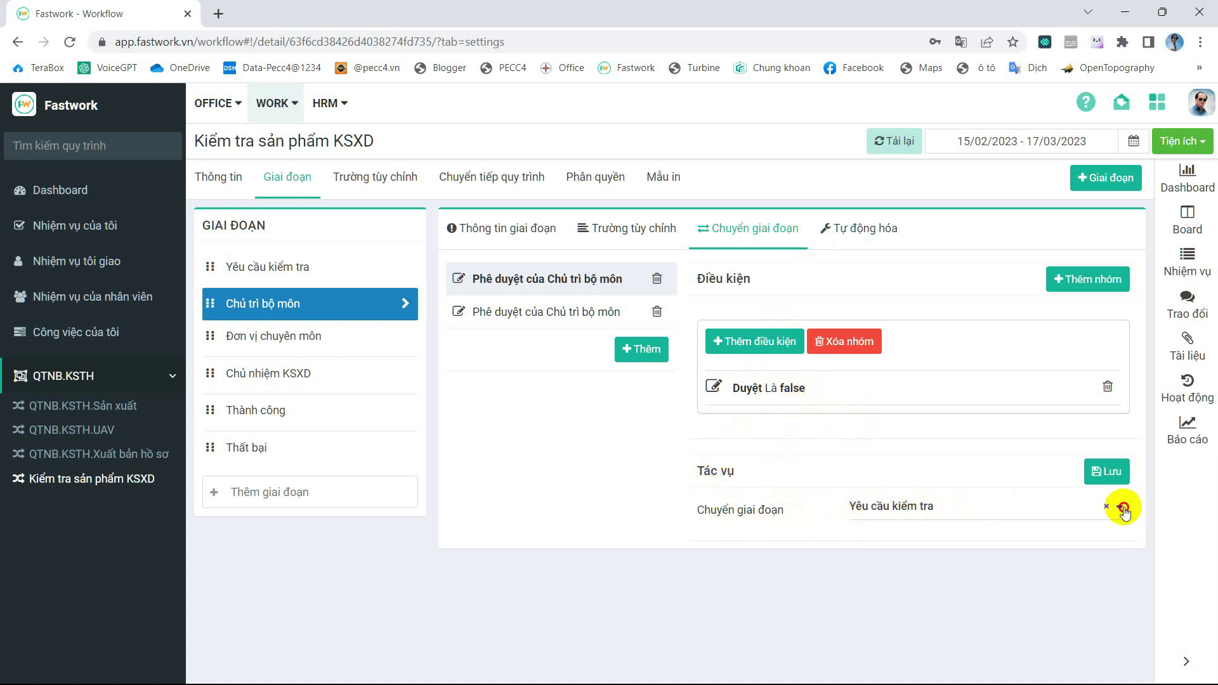
# Add an empty condition group to the first Chuyển đến đơn vị automation rule of the Chủ trì bộ môn stage.
pyautogui.click(882, 227)
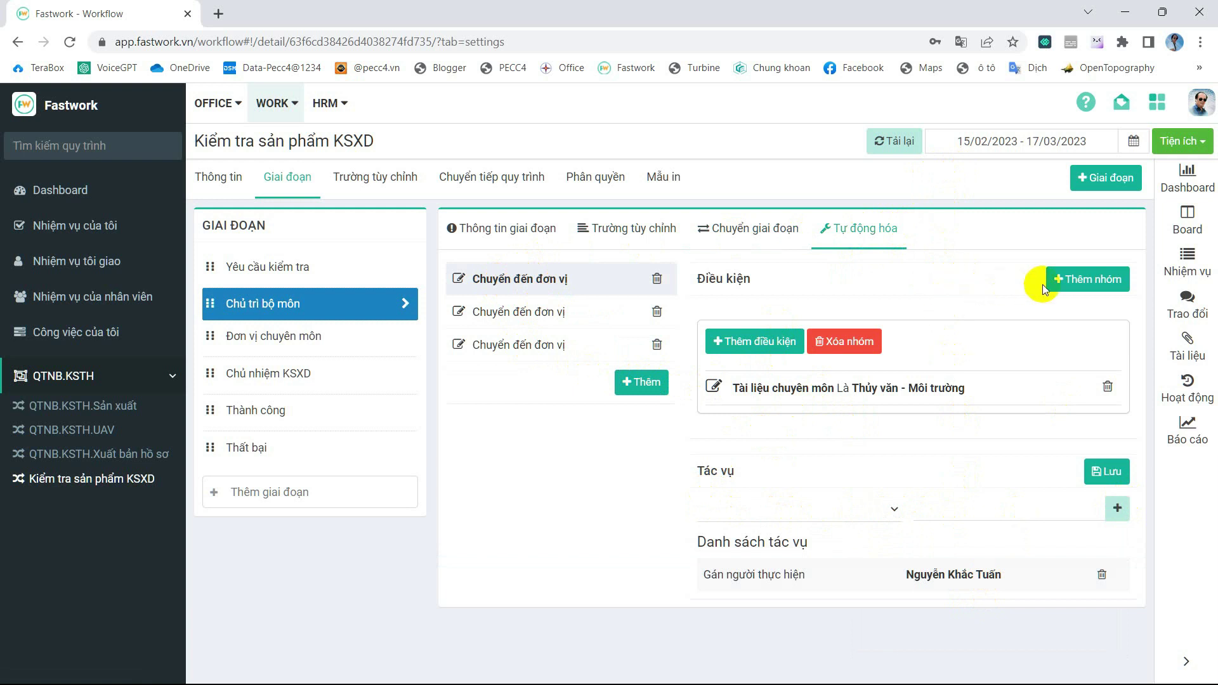
pyautogui.click(1101, 287)
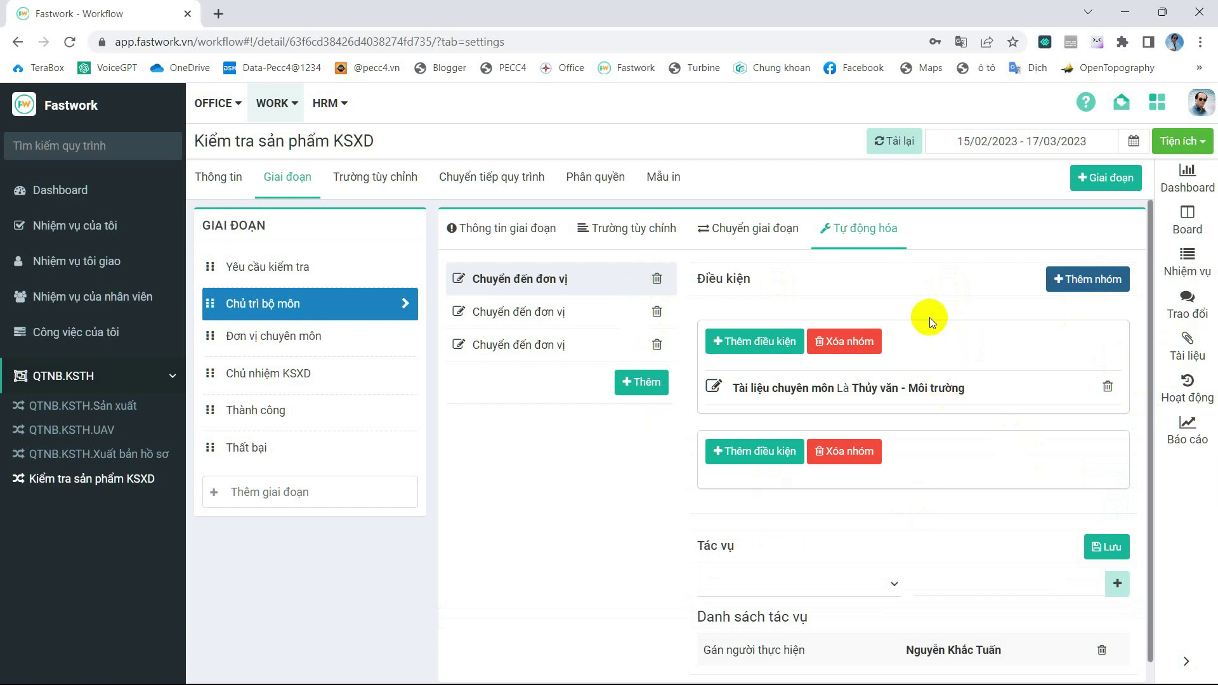
pyautogui.scroll(-1, 916, 409)
pyautogui.scroll(1, 922, 413)
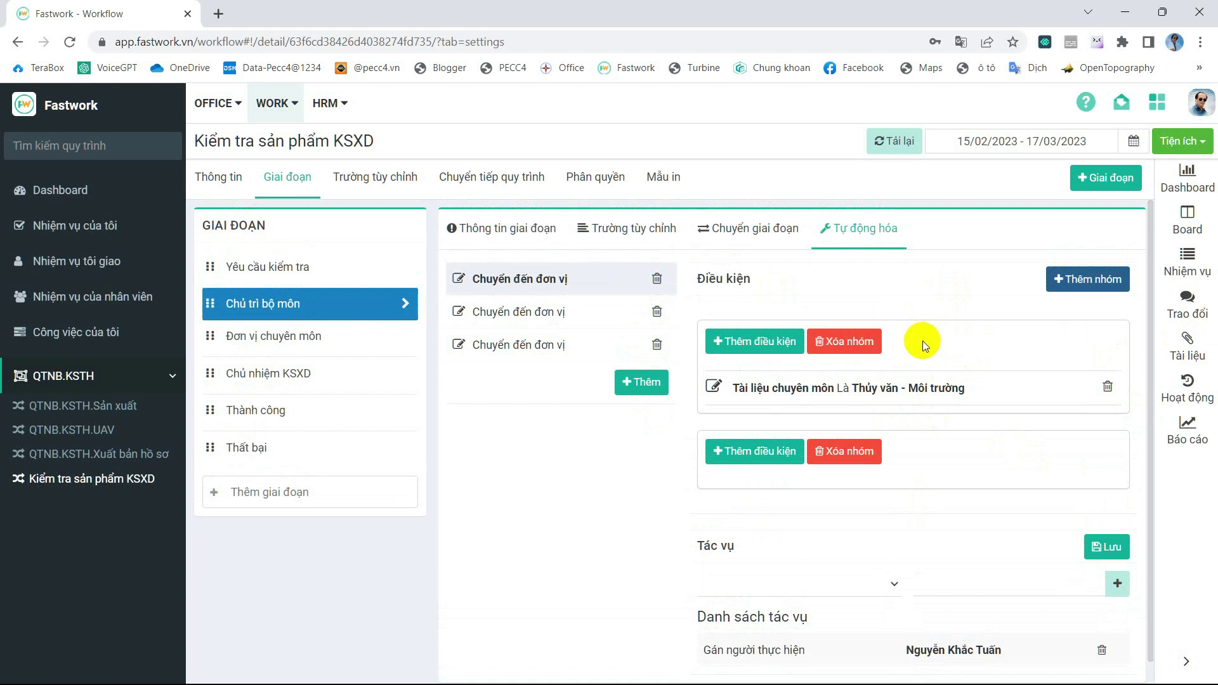
pyautogui.click(541, 473)
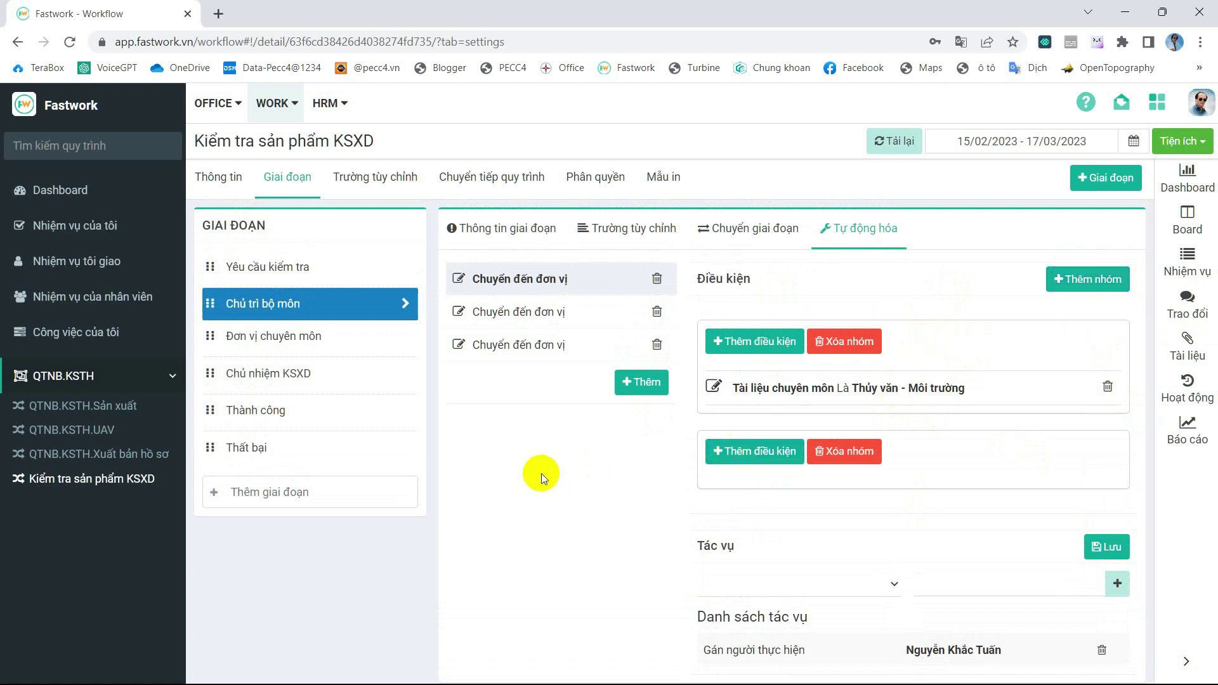
# Review the workflow's custom fields, process forwarding, permissions and print templates once more, and return to its general information.
pyautogui.click(392, 175)
pyautogui.click(480, 185)
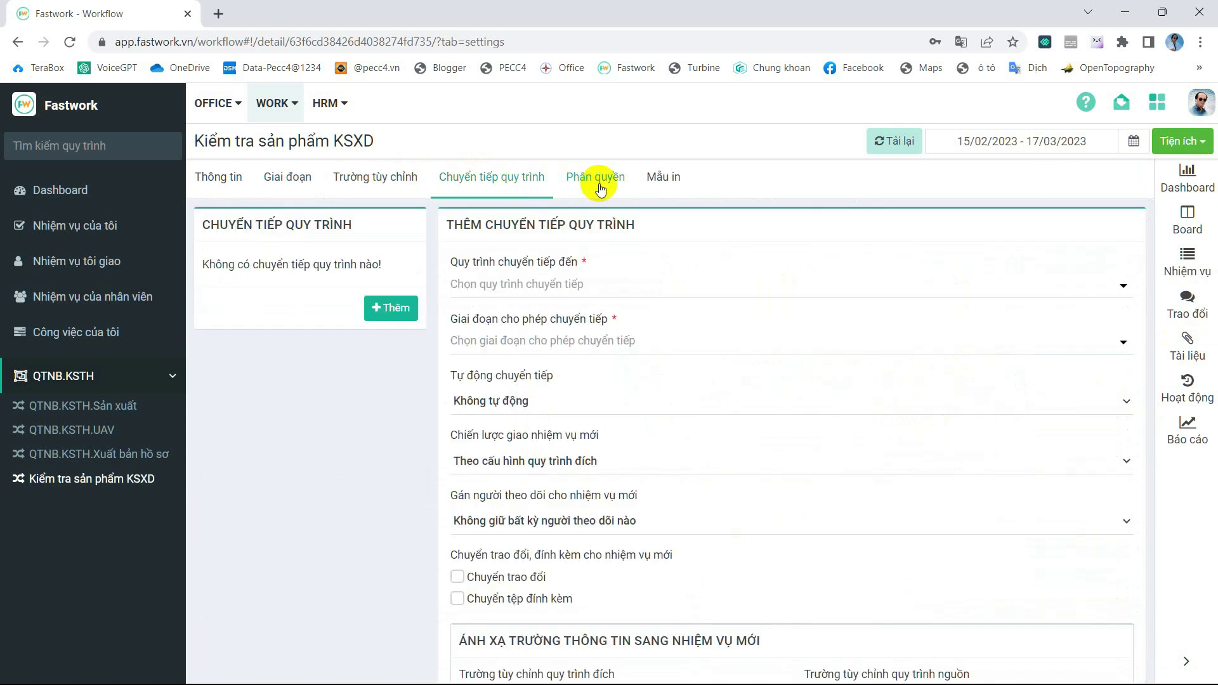
pyautogui.click(599, 188)
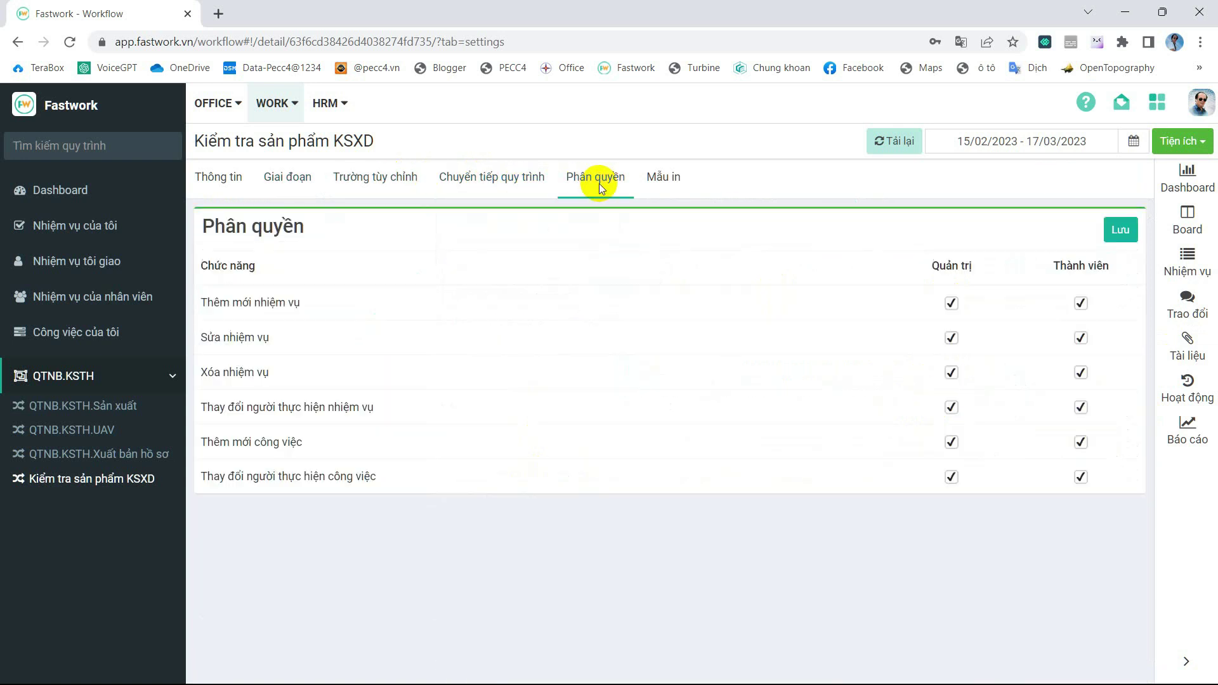
pyautogui.click(665, 184)
pyautogui.click(237, 184)
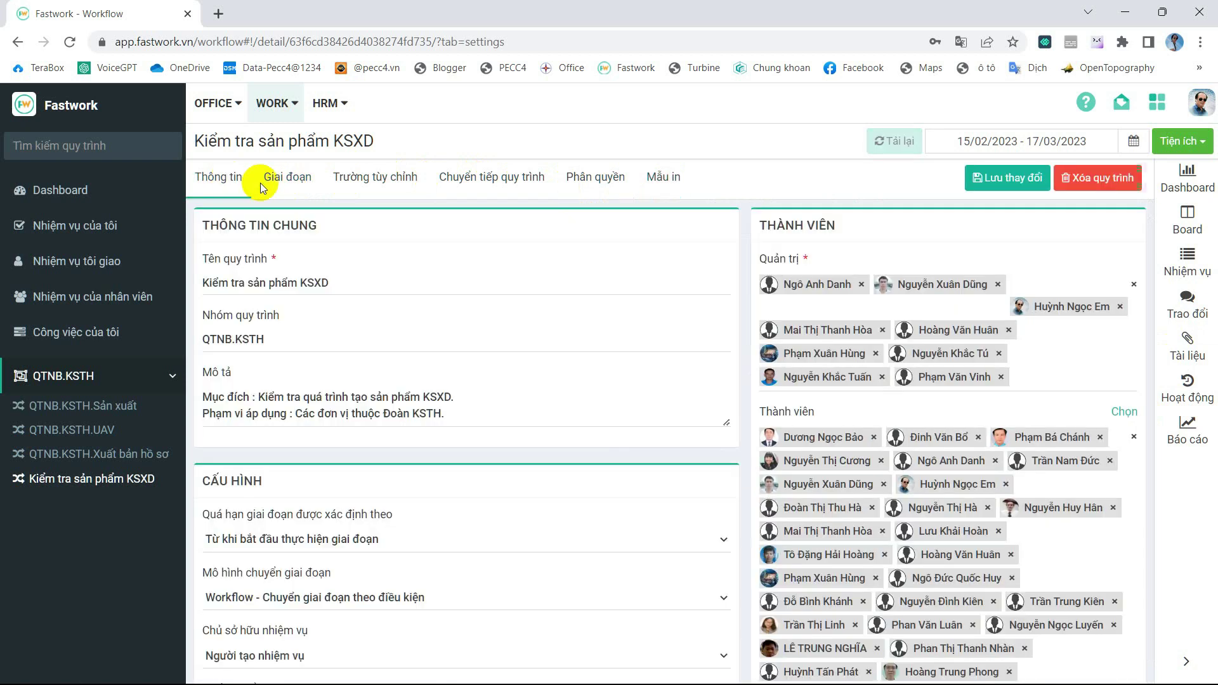
# Delete the empty condition group from the first Chuyển đến đơn vị automation rule of the Chủ trì bộ môn stage.
pyautogui.scroll(-10, 770, 497)
pyautogui.scroll(10, 767, 496)
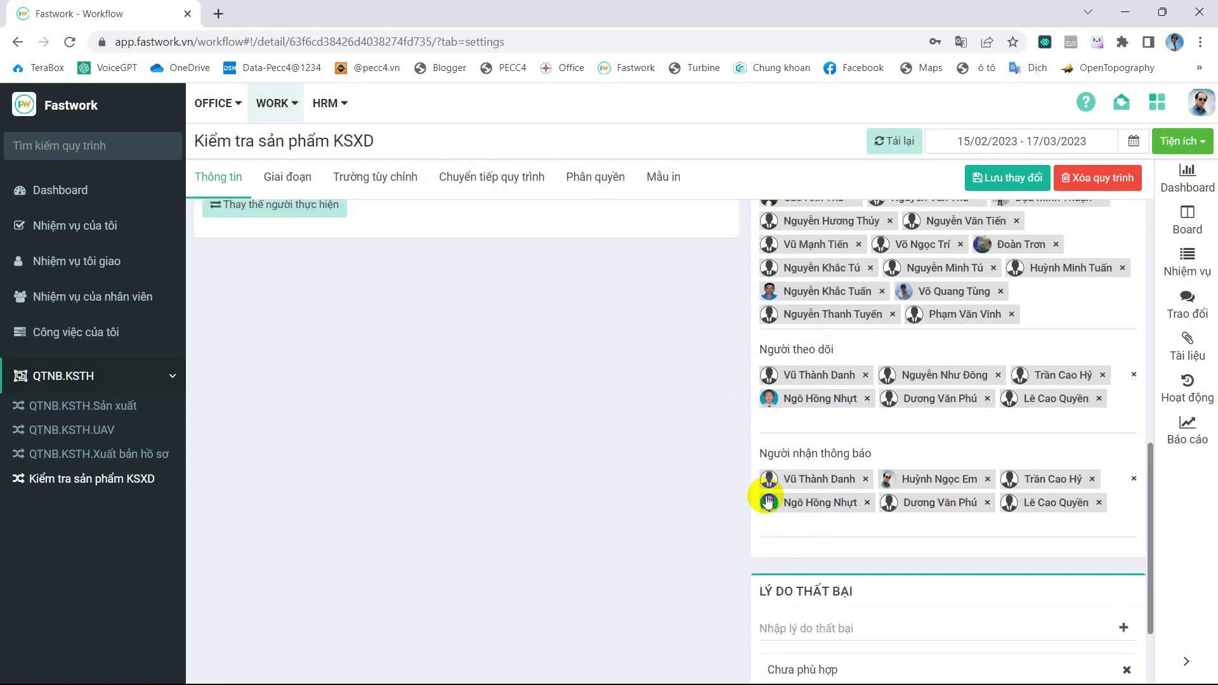
pyautogui.click(282, 179)
pyautogui.click(268, 311)
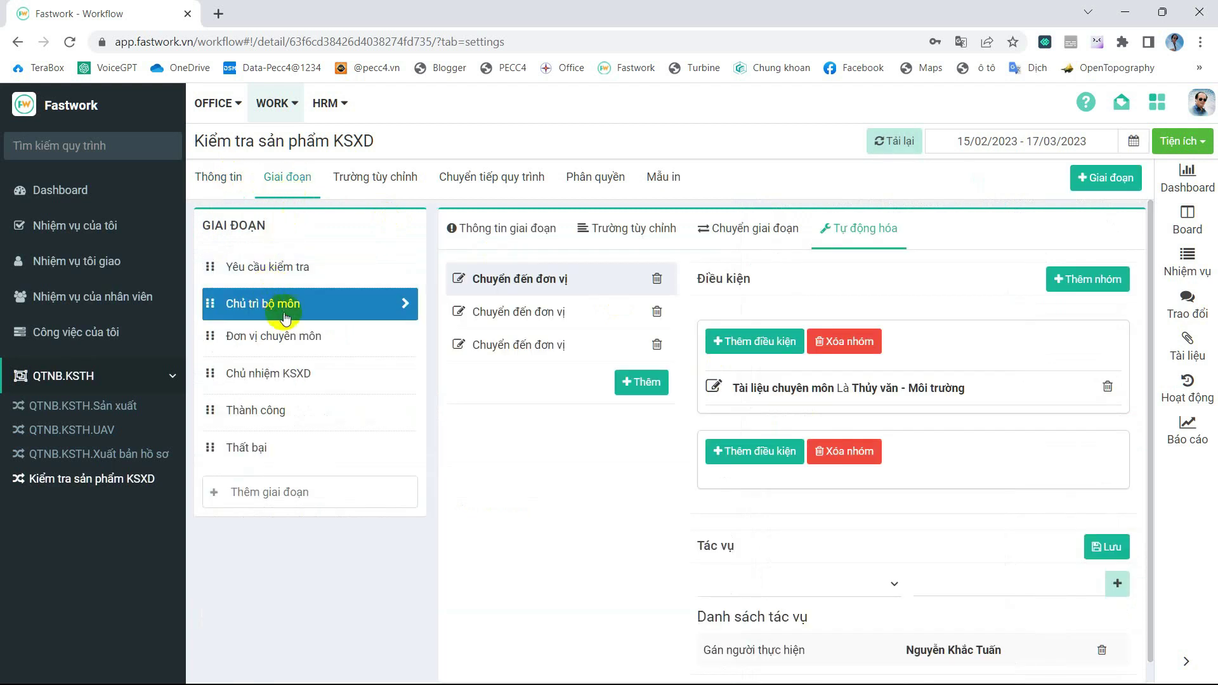
pyautogui.click(857, 452)
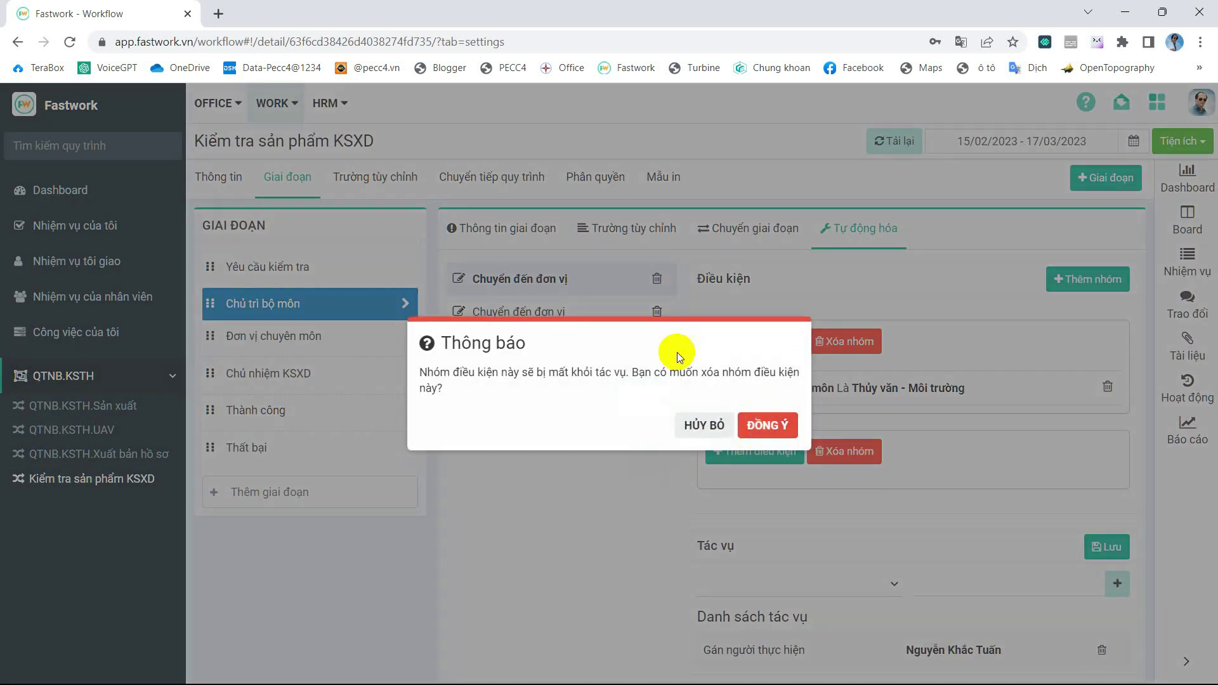
pyautogui.click(769, 425)
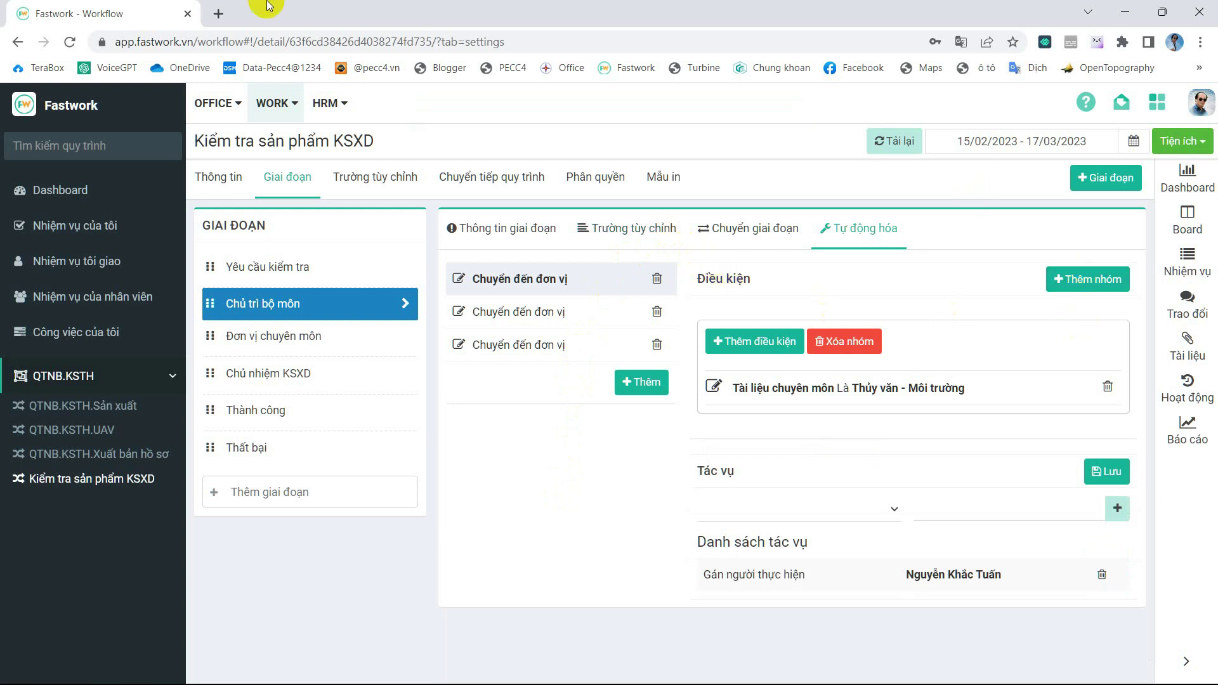
pyautogui.moveTo(878, 677)
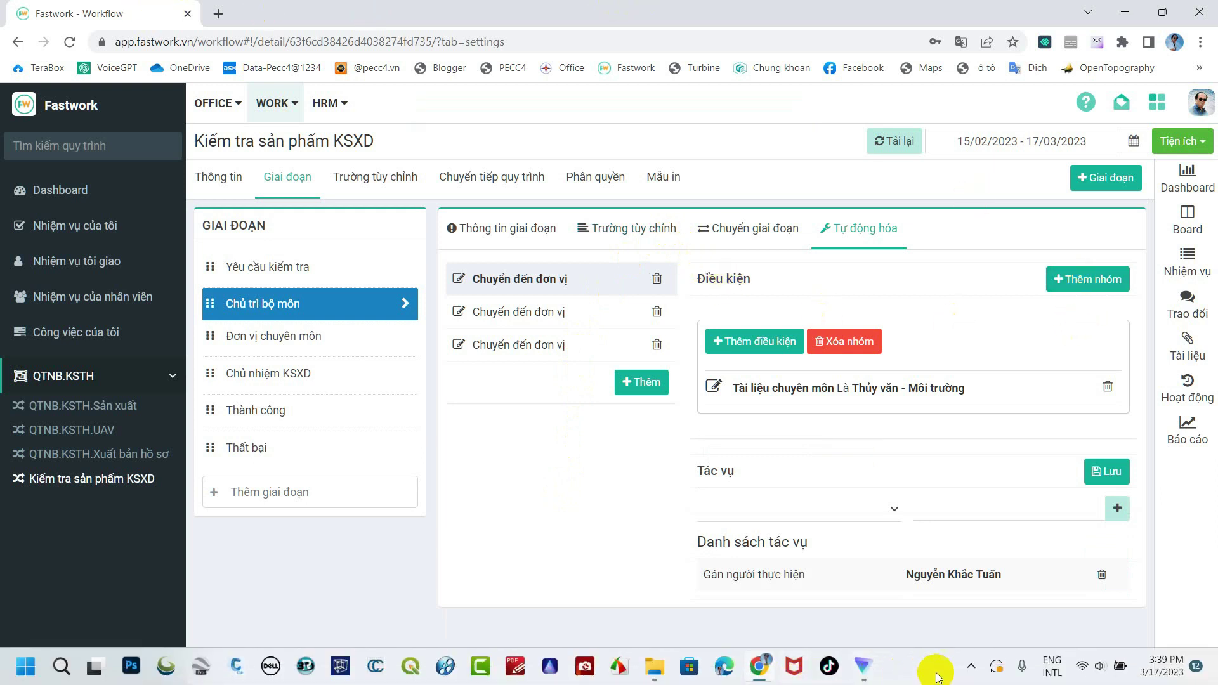
pyautogui.click(971, 668)
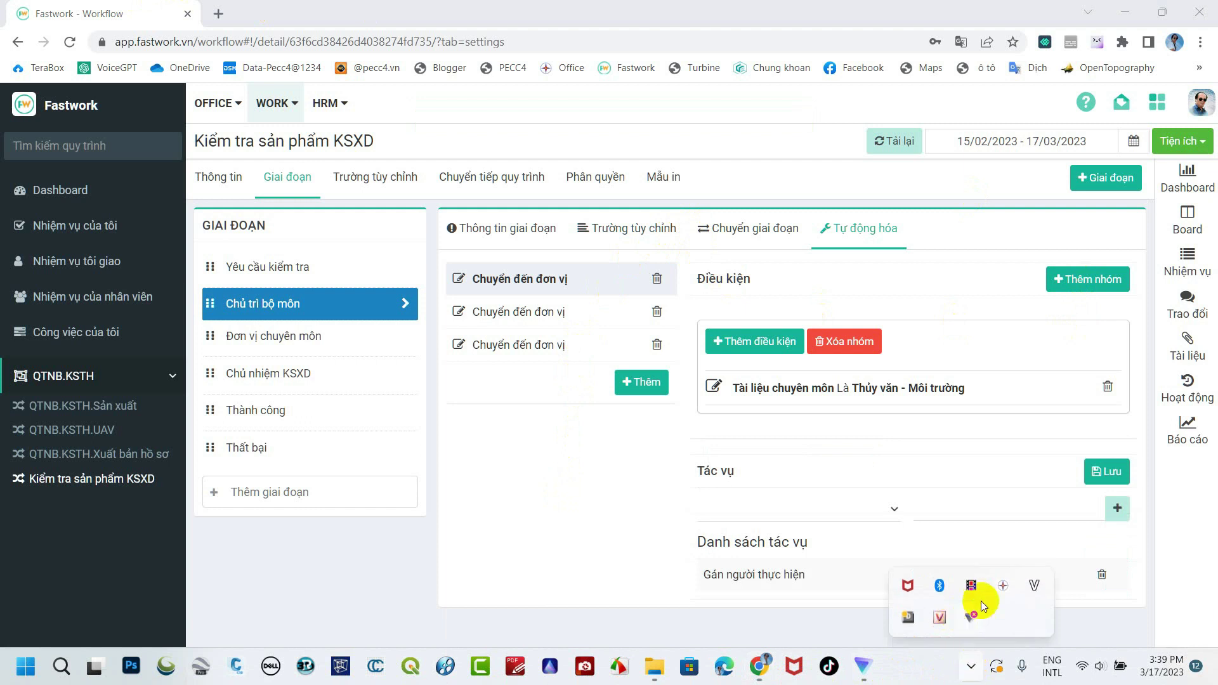